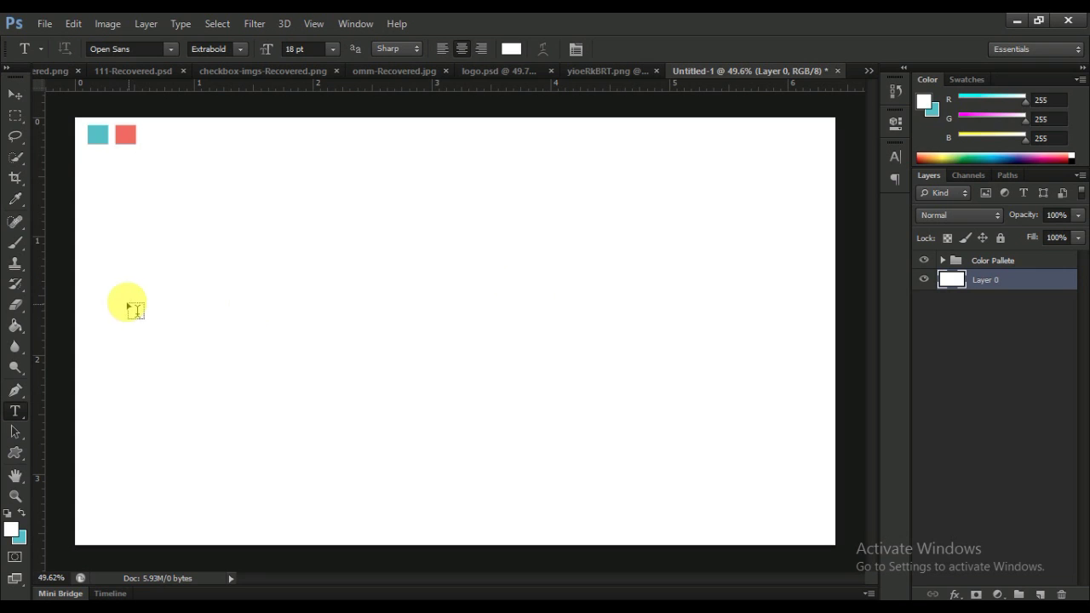
pyautogui.click(44, 23)
pyautogui.press('Escape')
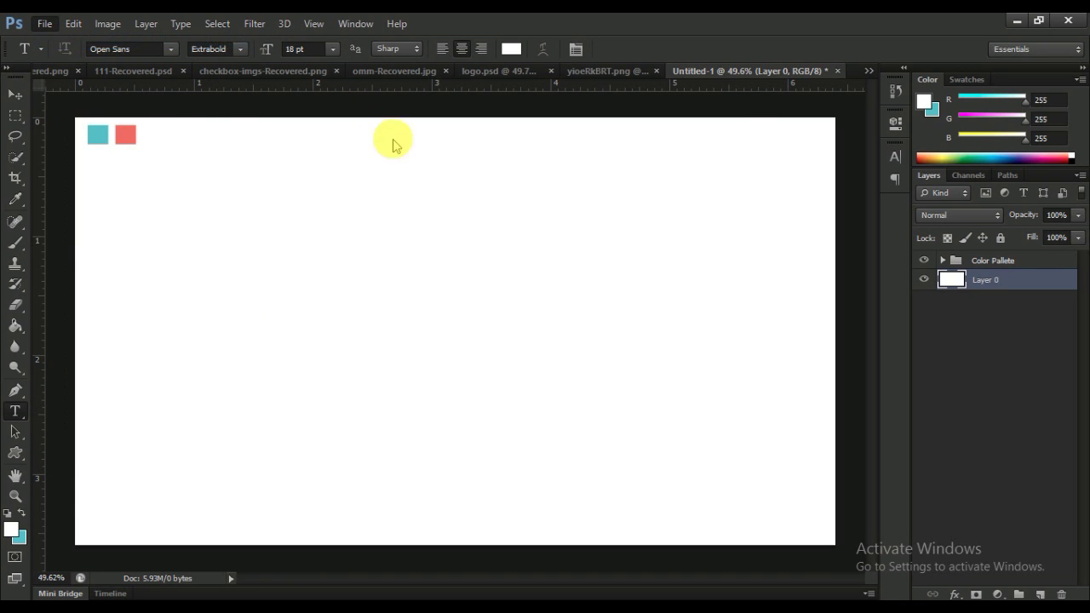
pyautogui.hotkey('ctrl', 'n')
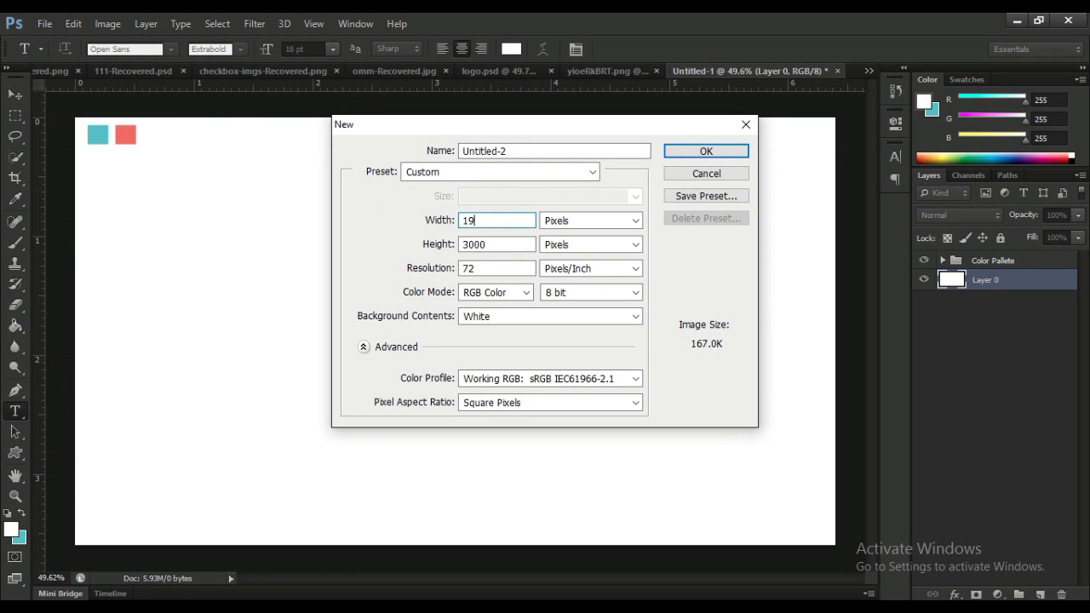
pyautogui.write('108')
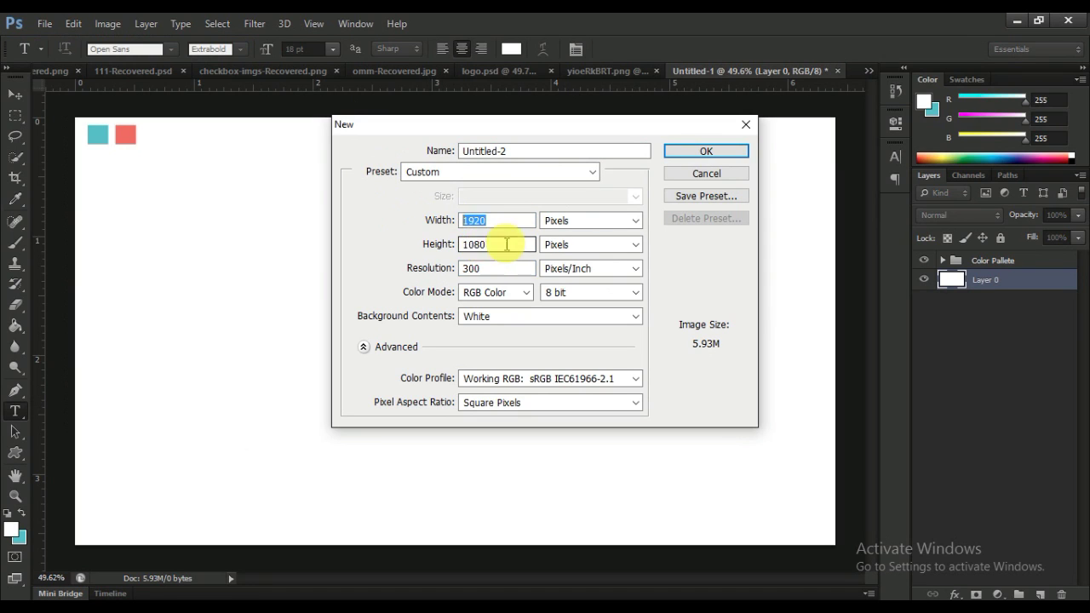
pyautogui.press('Tab')
pyautogui.click(701, 170)
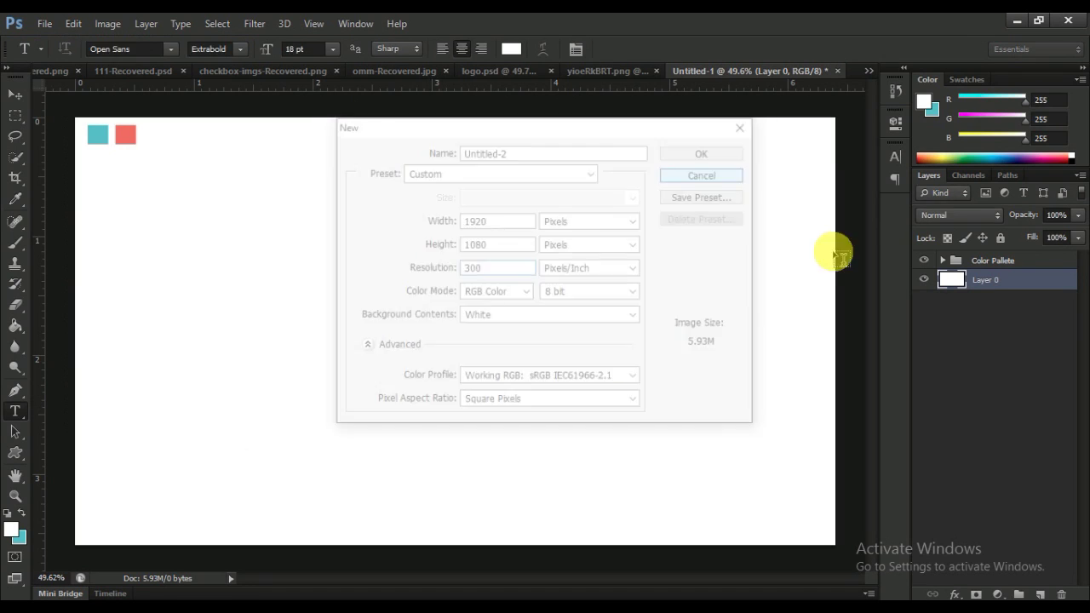
# Fill Layer 0 with the teal 63bec6 sampled from the palette swatch on the canvas.
pyautogui.click(951, 328)
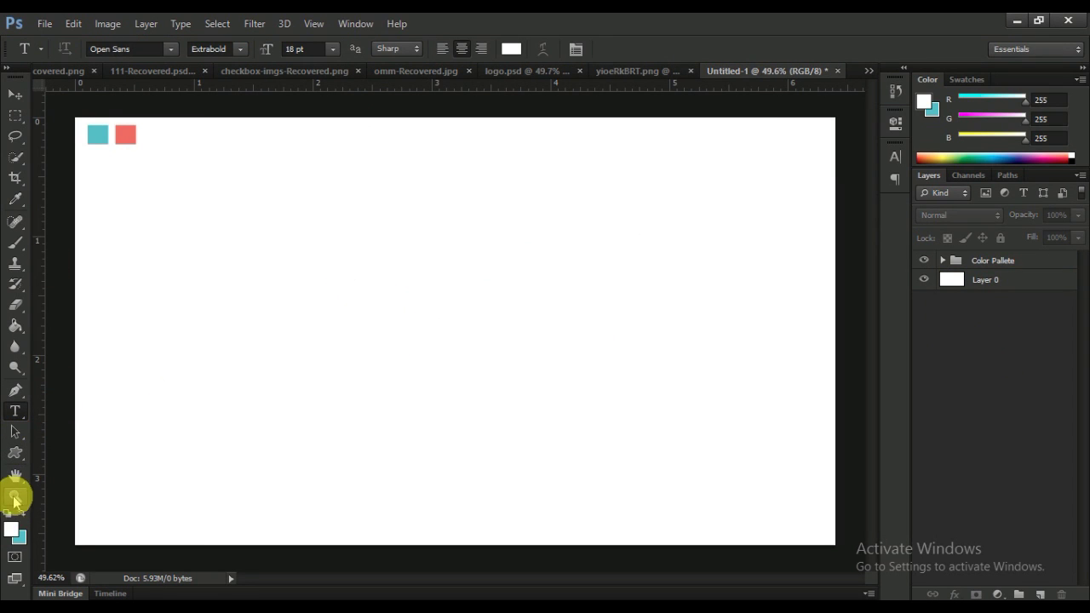
pyautogui.click(12, 529)
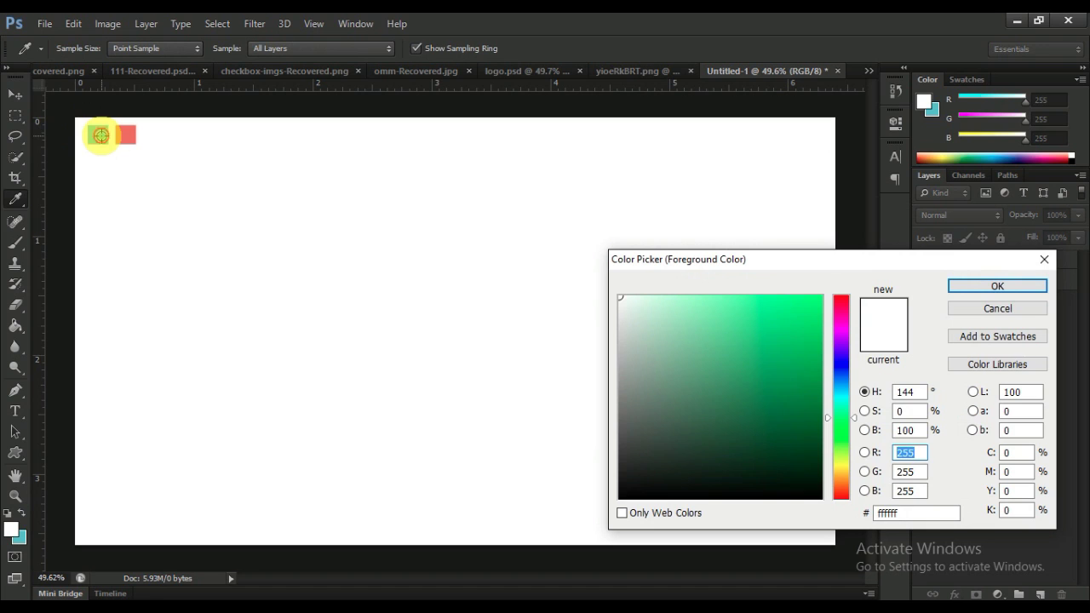
pyautogui.click(101, 135)
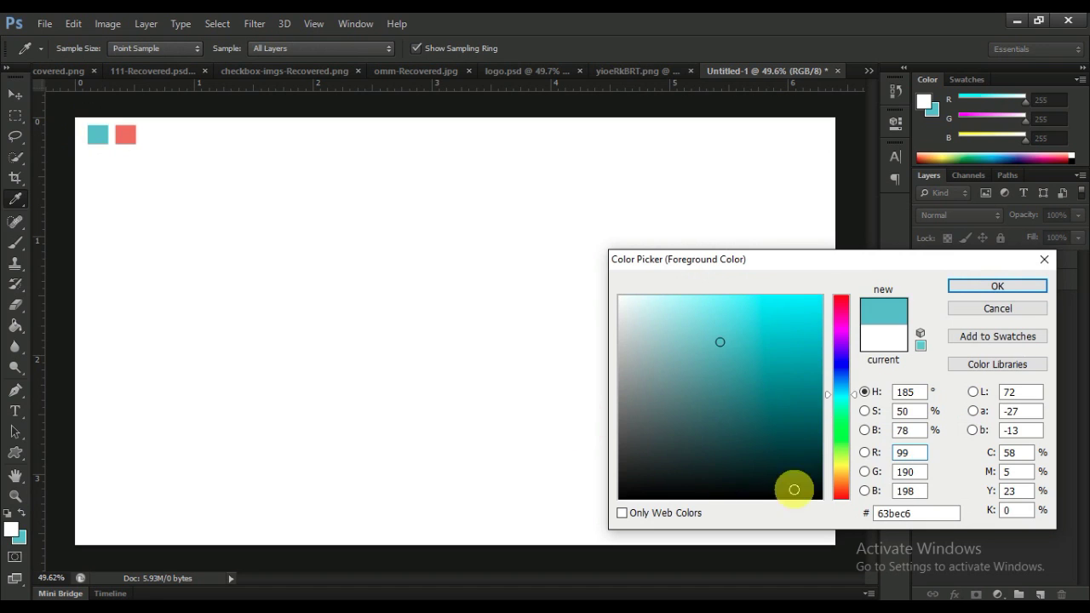
pyautogui.click(965, 294)
pyautogui.press('t')
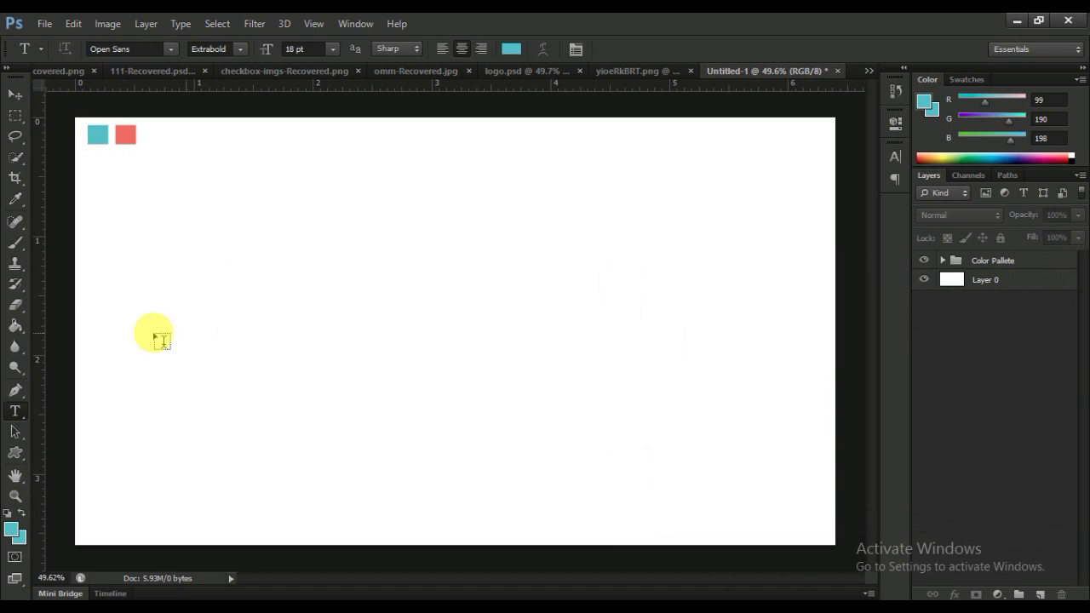
pyautogui.click(15, 327)
pyautogui.click(993, 277)
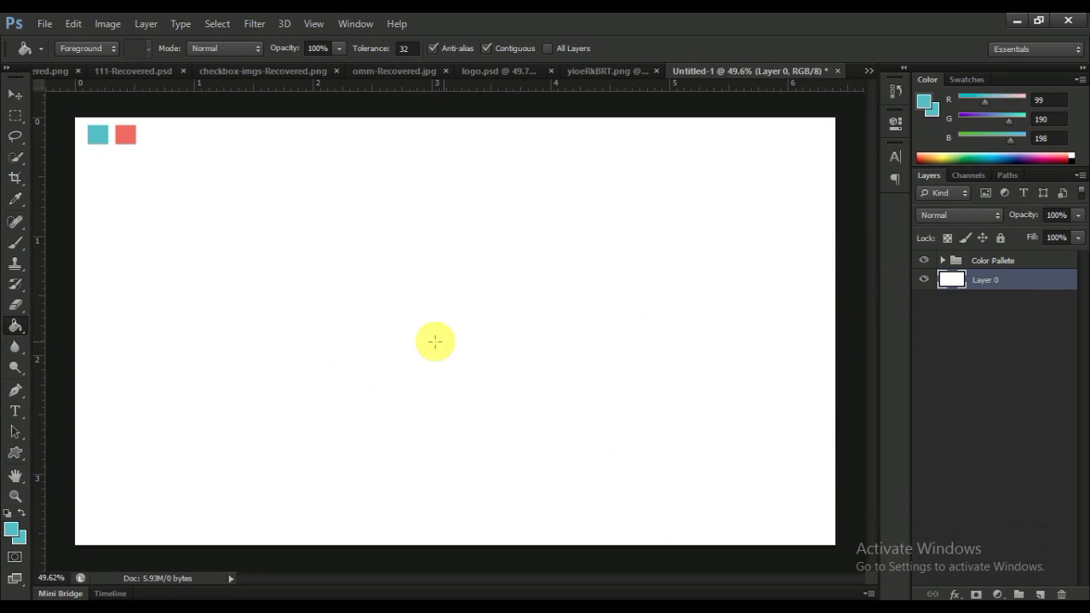
pyautogui.click(435, 341)
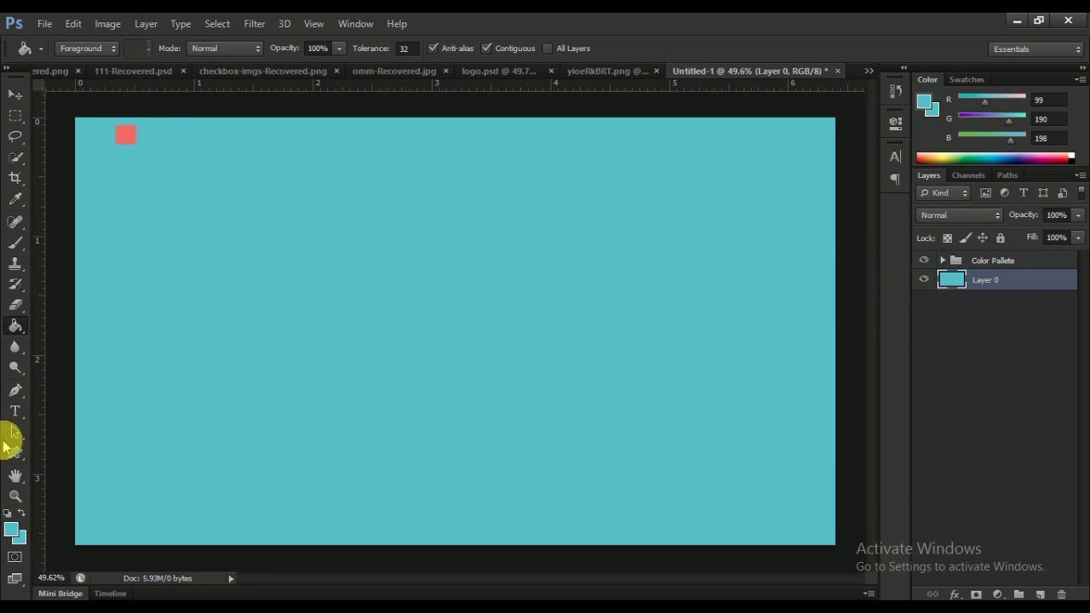
# Draw a rounded rectangle about 1206 by 293 px with a 100 px radius mid-canvas and recolour it with the coral swatch eb6a61.
pyautogui.moveTo(11, 456); pyautogui.dragTo(85, 465)
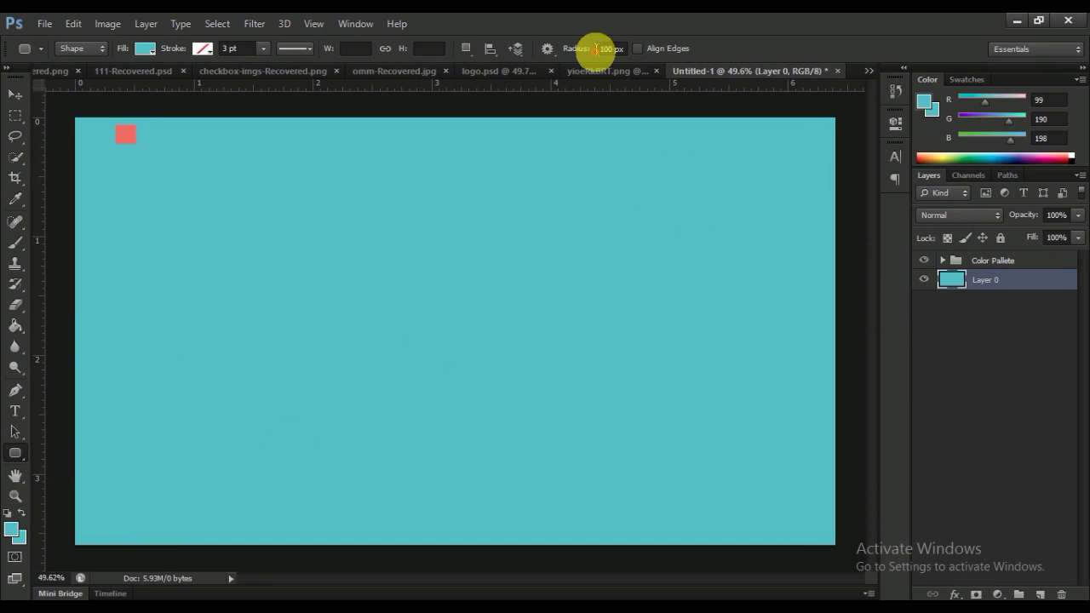
pyautogui.click(971, 329)
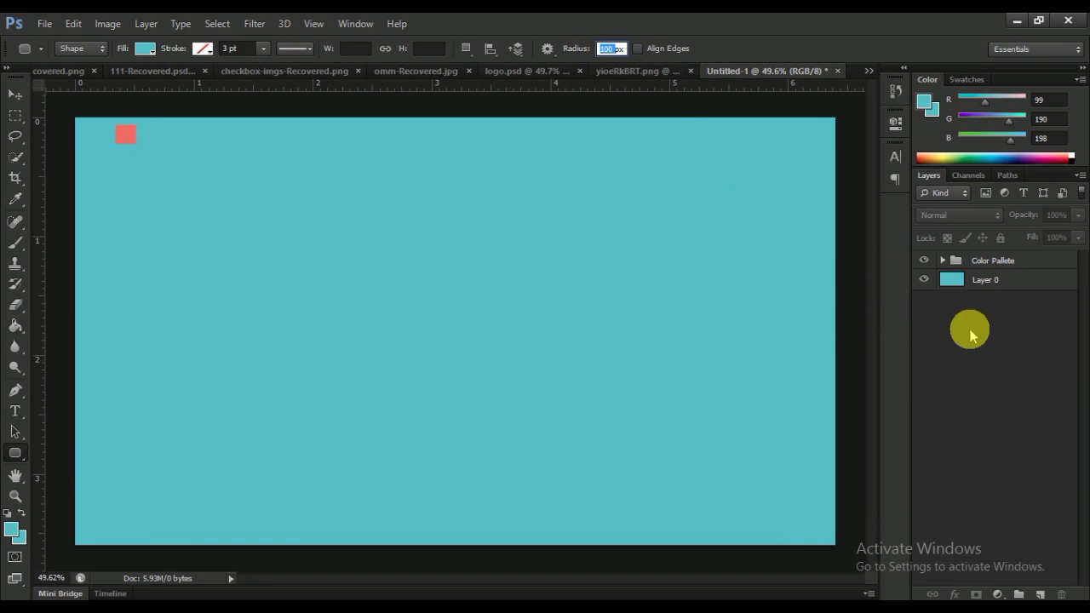
pyautogui.moveTo(206, 267); pyautogui.dragTo(683, 380)
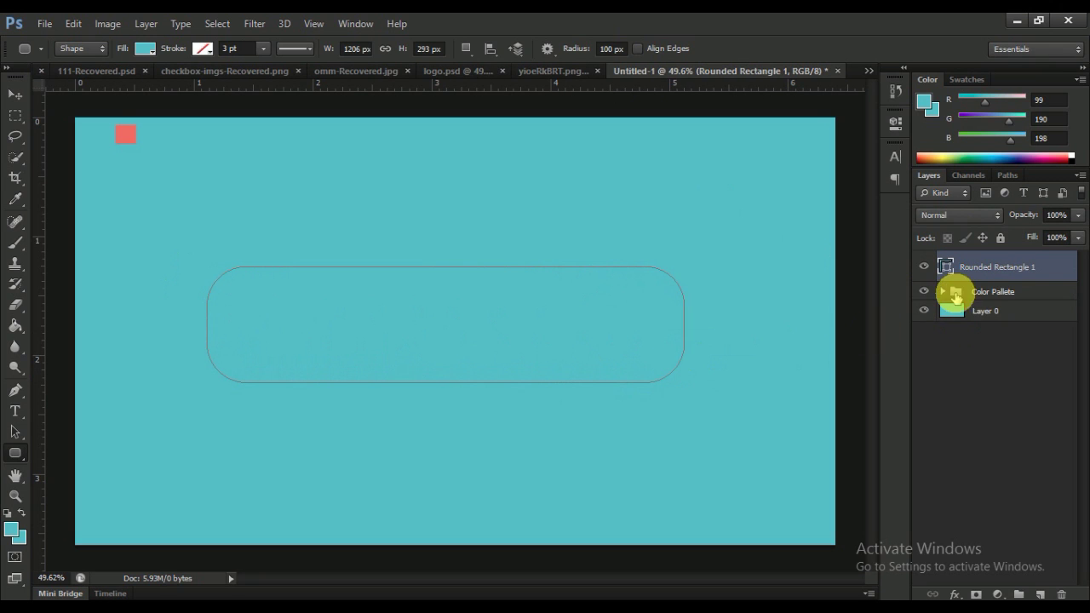
pyautogui.doubleClick(946, 267)
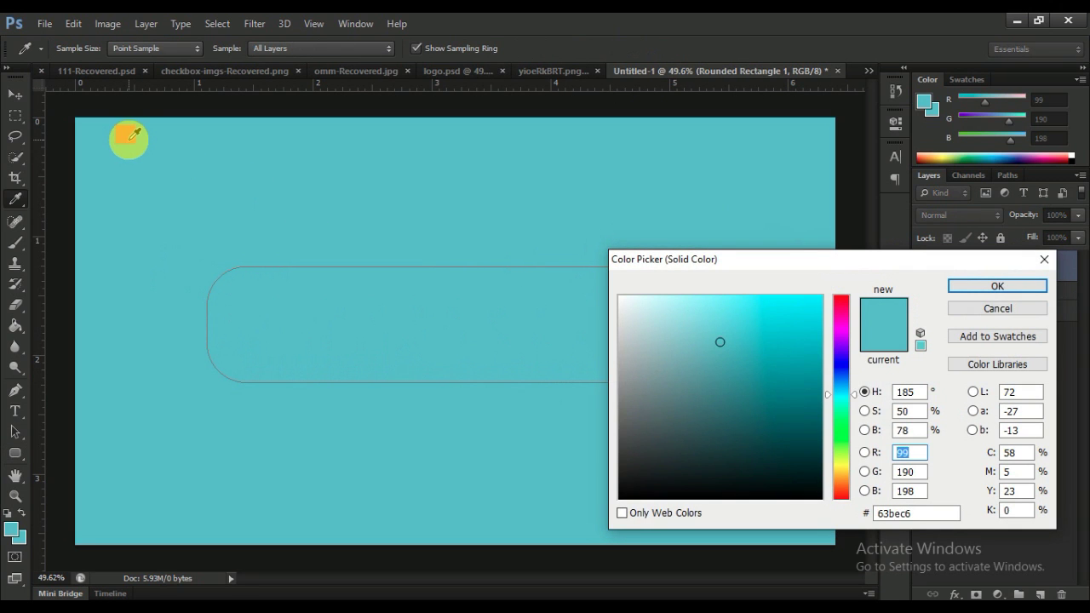
pyautogui.click(129, 138)
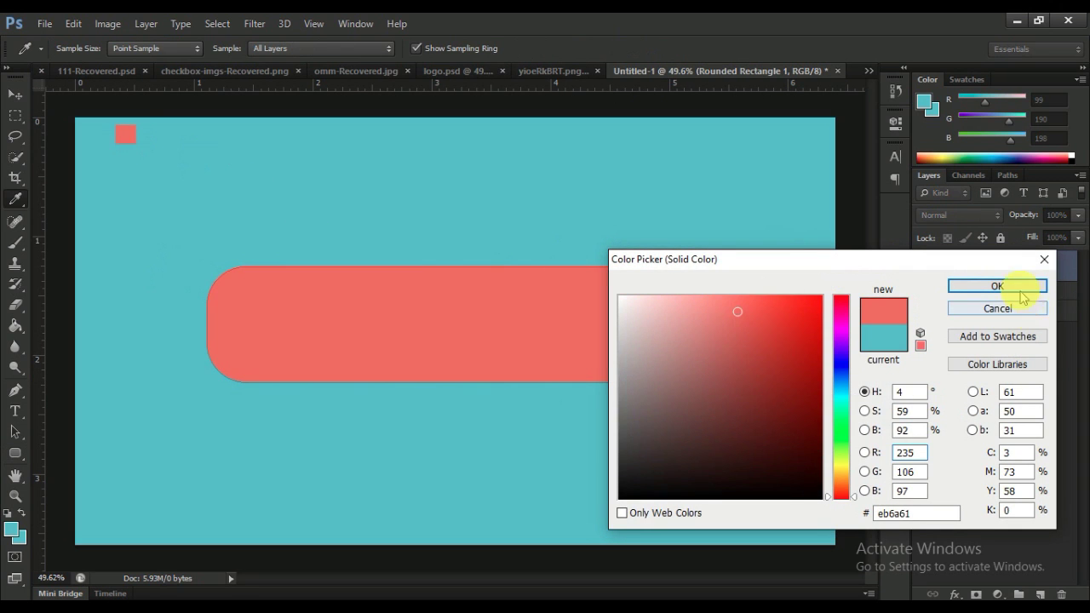
pyautogui.click(997, 286)
# Duplicate the Rounded Rectangle 1 layer within the same document, keeping the suggested copy name.
pyautogui.rightClick(1010, 269)
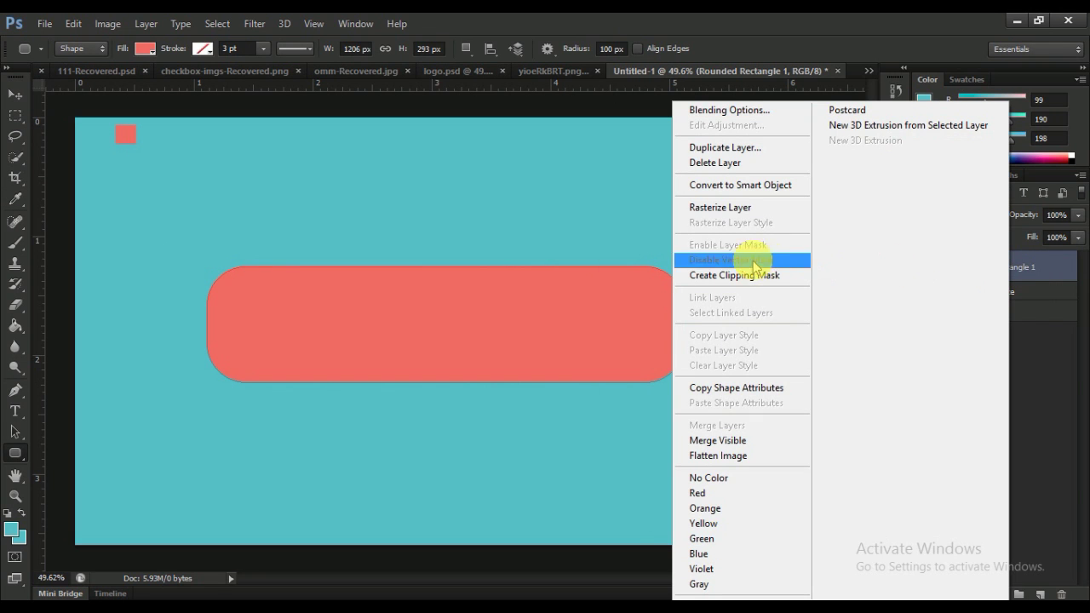
pyautogui.click(728, 148)
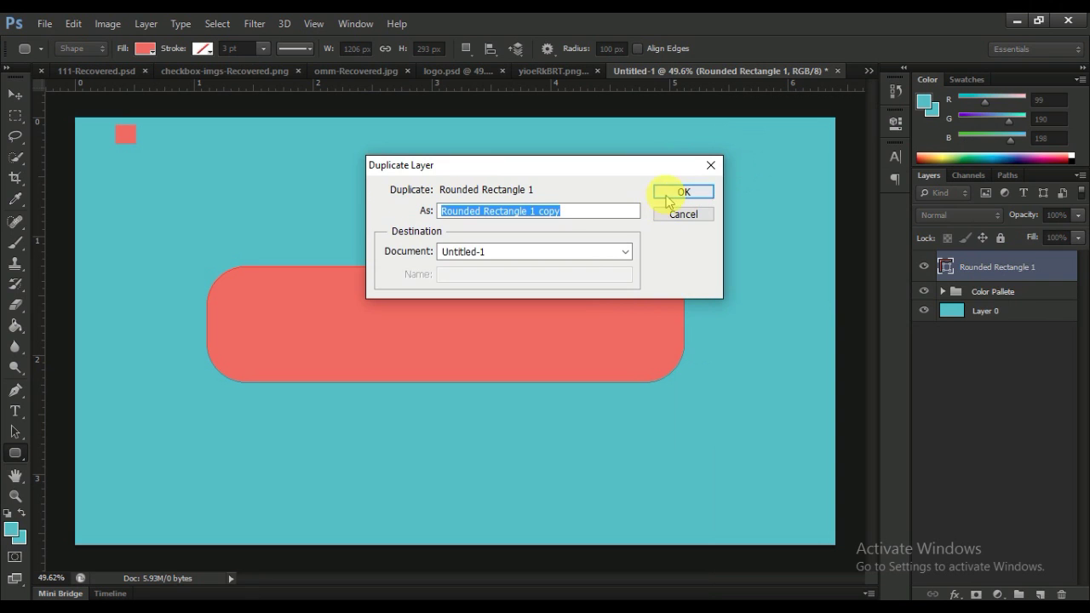
pyautogui.click(669, 198)
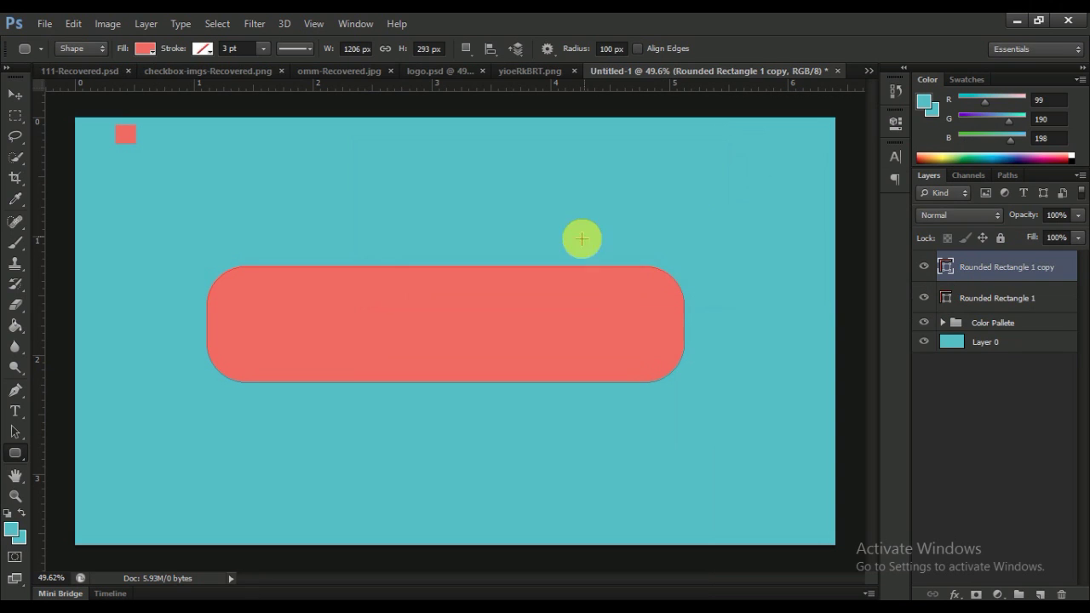
# Recolour the original rounded rectangle beneath the copy to white ffffff, and toggle the copy's visibility to check it.
pyautogui.doubleClick(945, 271)
pyautogui.click(951, 287)
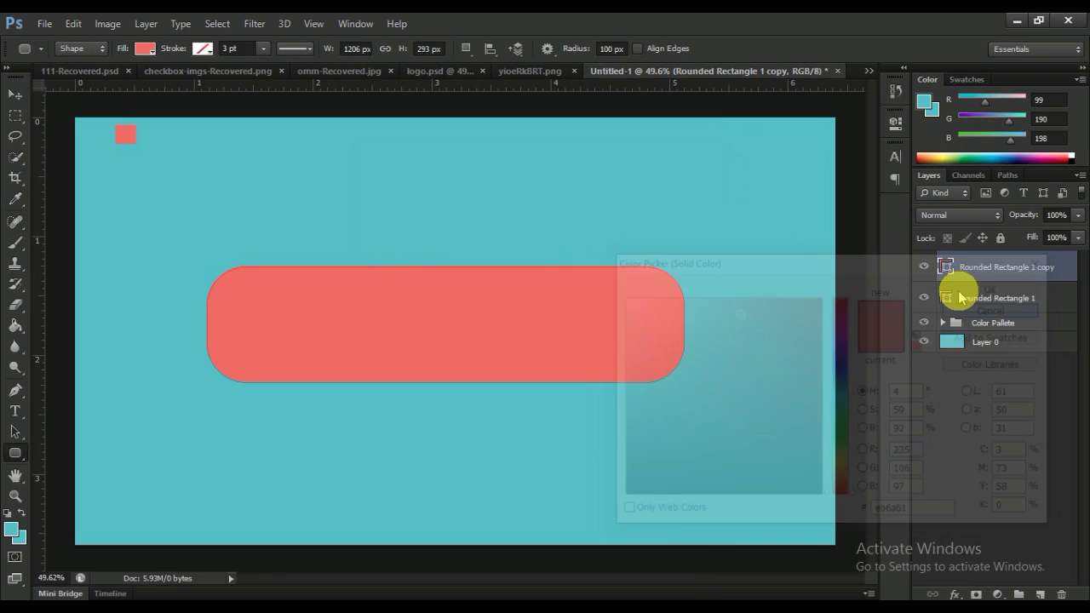
pyautogui.doubleClick(943, 298)
pyautogui.moveTo(686, 313); pyautogui.dragTo(579, 278)
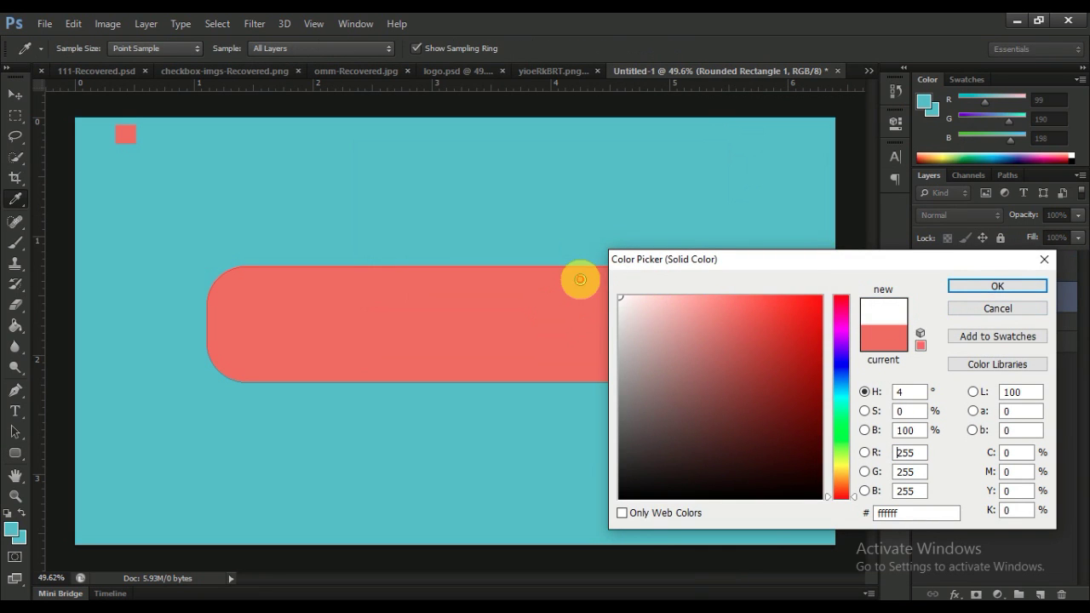
pyautogui.click(973, 286)
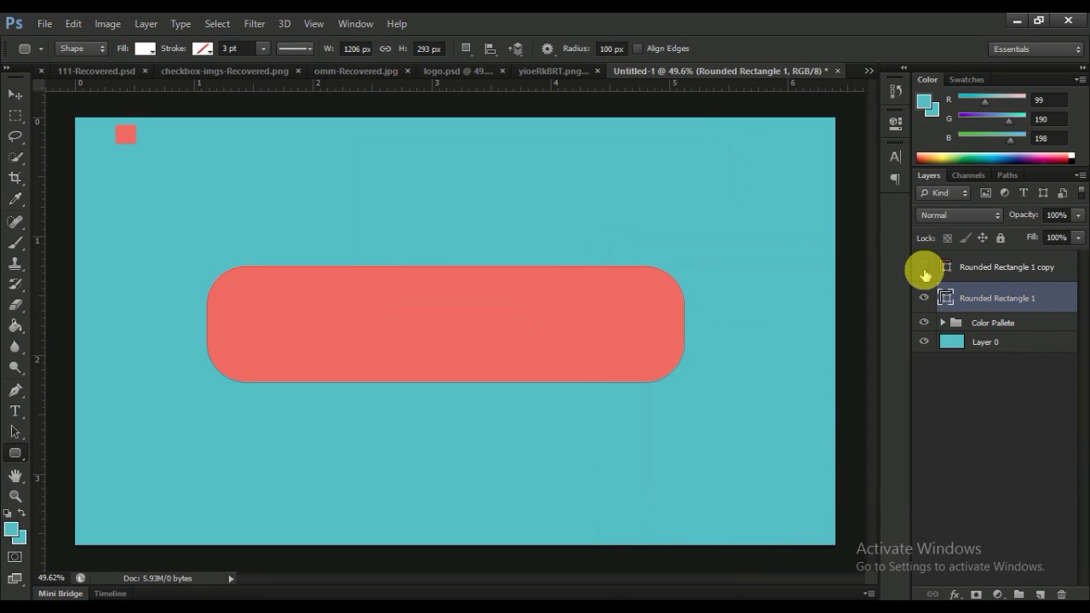
pyautogui.click(924, 268)
pyautogui.click(924, 268)
pyautogui.click(924, 268)
pyautogui.click(924, 269)
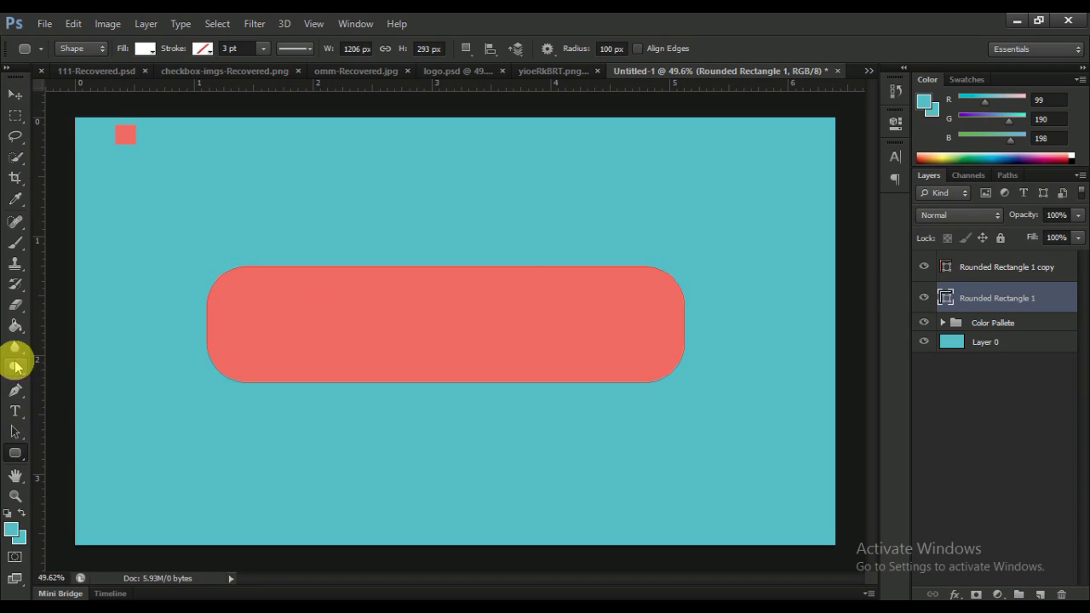
# Rasterize the coral rectangle copy and delete everything except its left end, roughly a fifth of the width, then clear the selection.
pyautogui.click(16, 117)
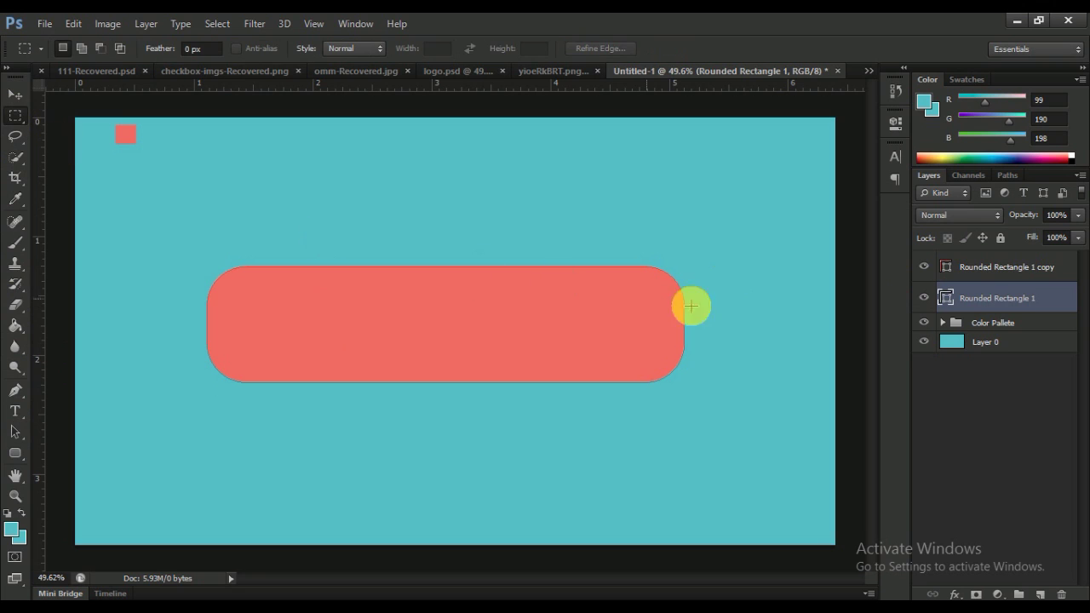
pyautogui.rightClick(967, 271)
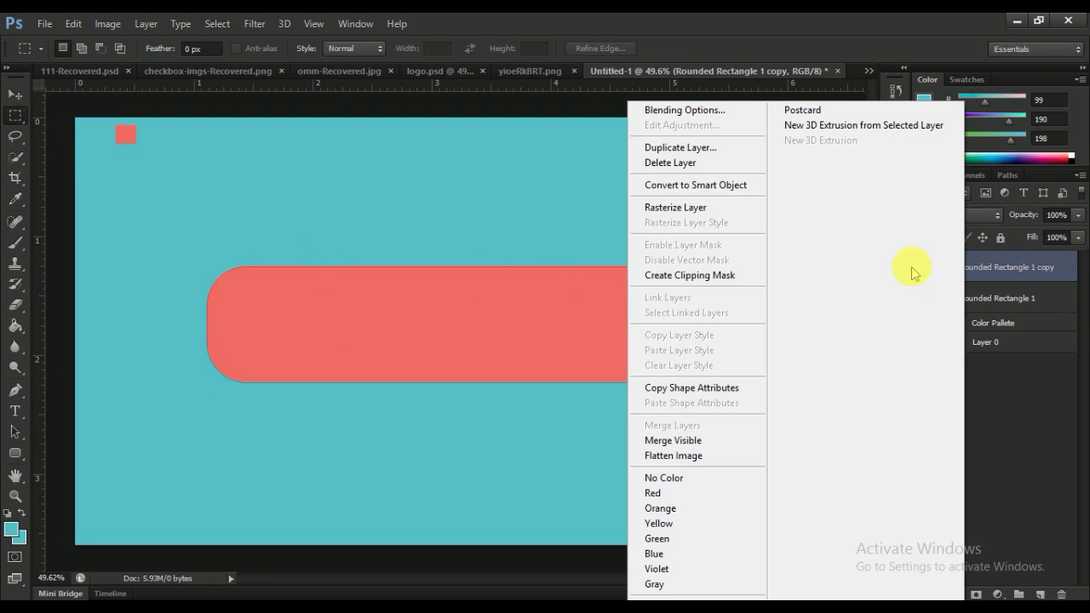
pyautogui.click(693, 213)
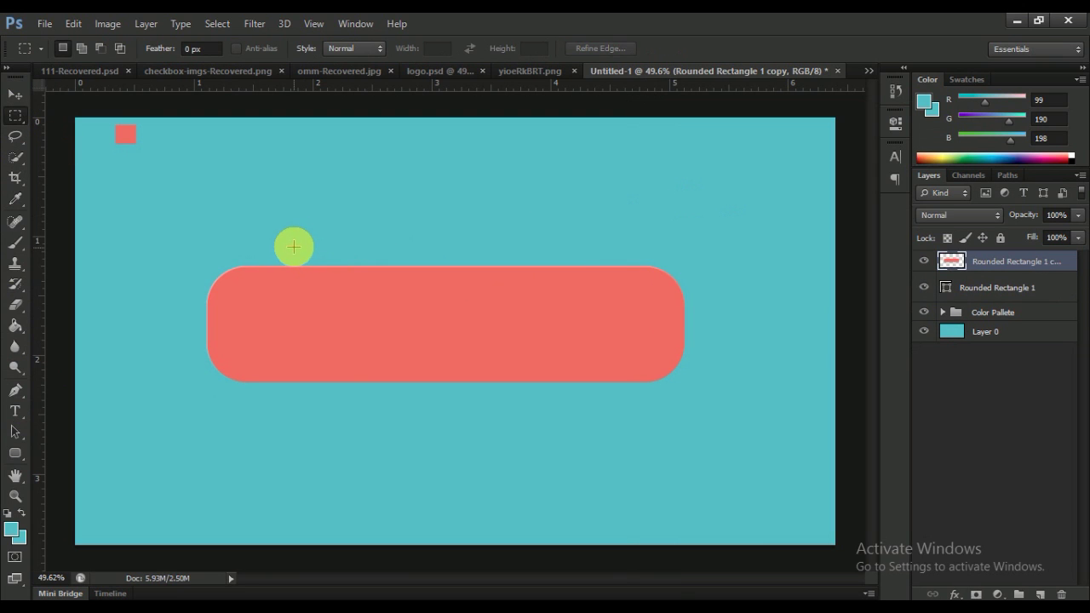
pyautogui.moveTo(302, 241); pyautogui.dragTo(698, 444)
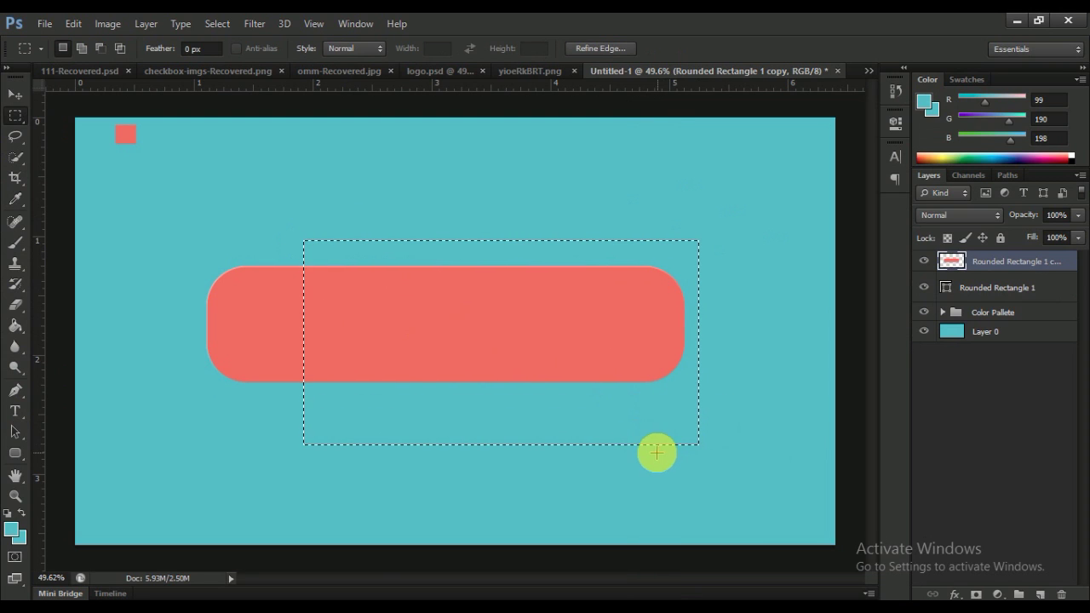
pyautogui.press('Delete')
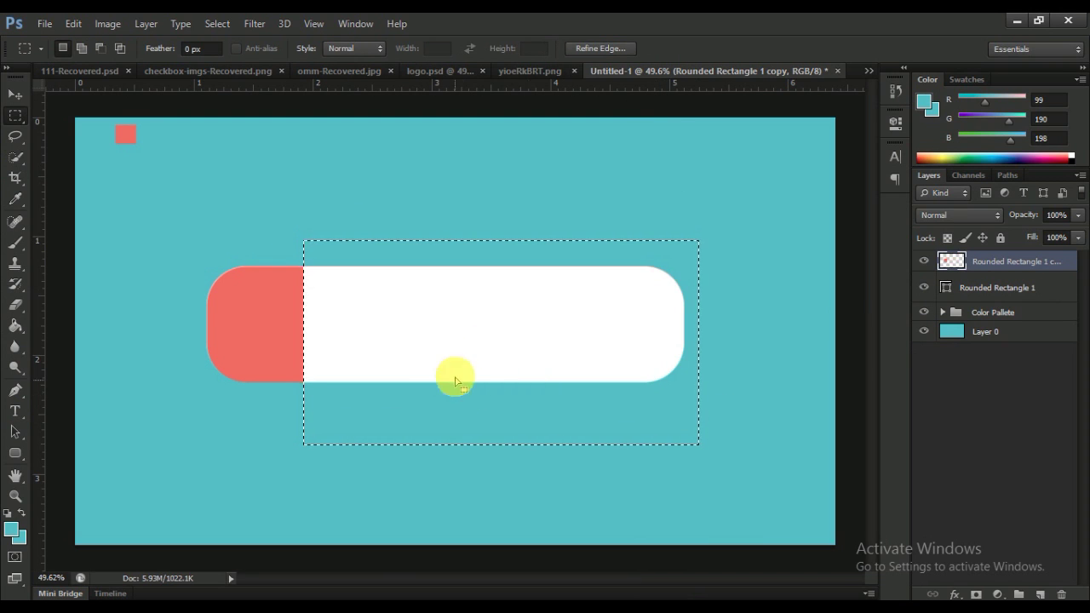
pyautogui.rightClick(495, 271)
pyautogui.click(522, 278)
# Draw a circle about 39 px across and centre it on the straight edge between the coral and white areas.
pyautogui.scroll(5, 236, 338)
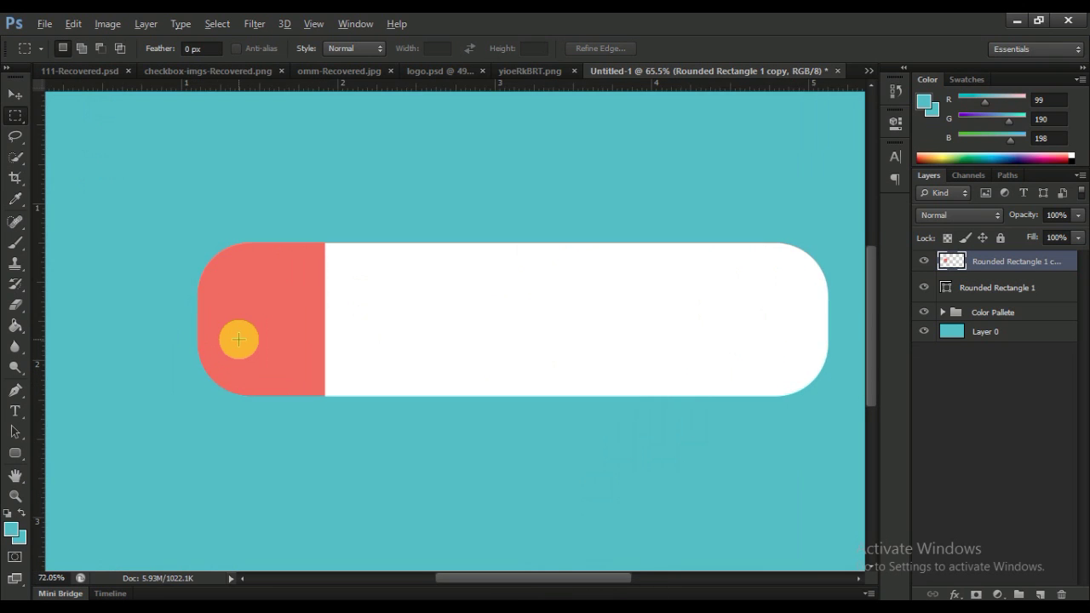
pyautogui.scroll(2, 310, 392)
pyautogui.scroll(1, 285, 353)
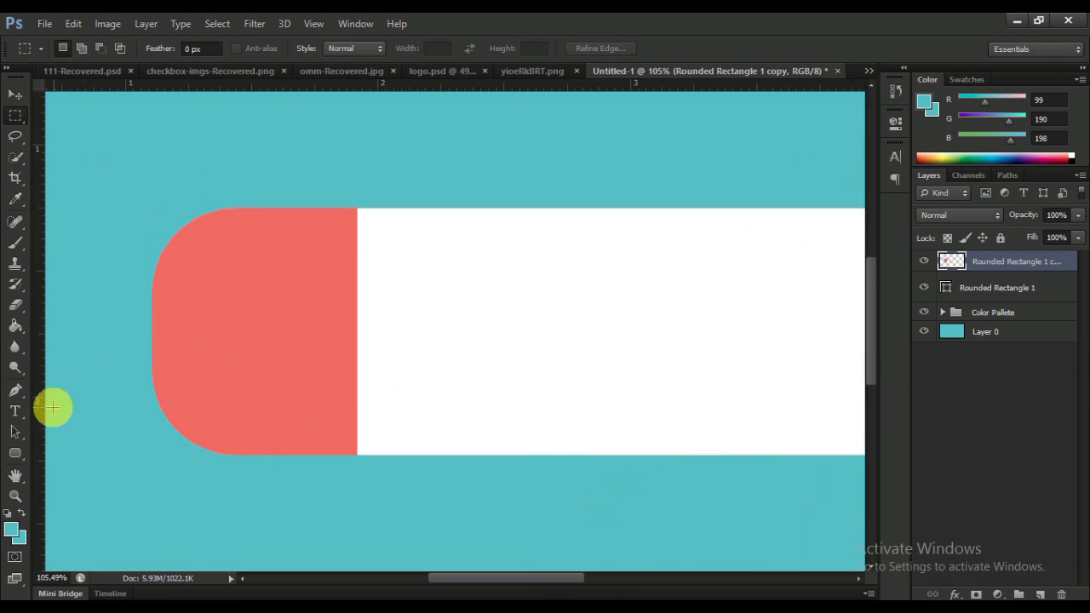
pyautogui.moveTo(16, 453); pyautogui.dragTo(67, 480)
pyautogui.scroll(3, 340, 351)
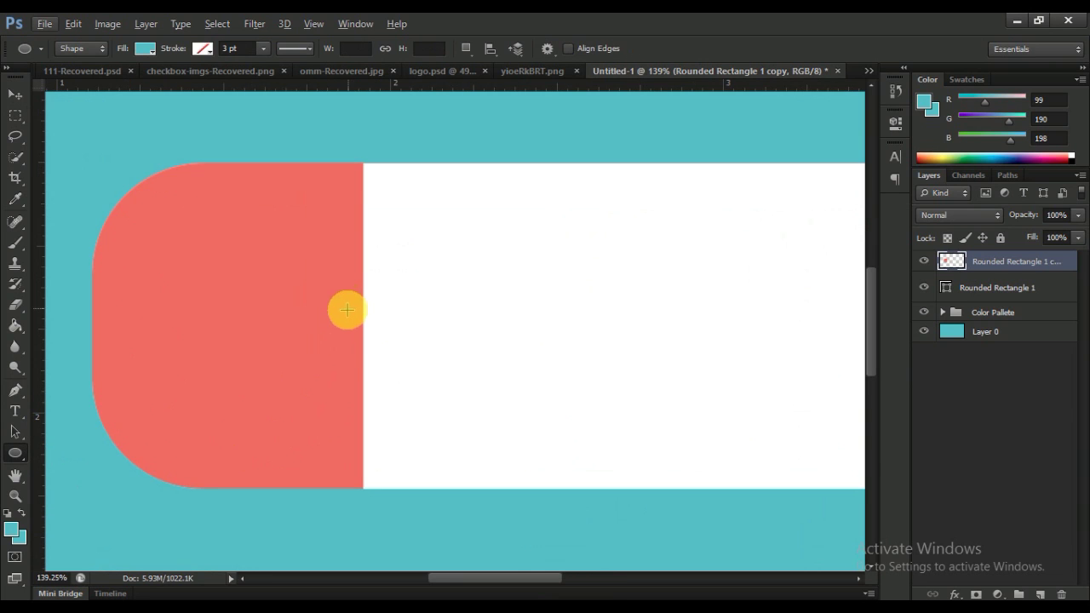
pyautogui.moveTo(347, 310); pyautogui.dragTo(389, 352)
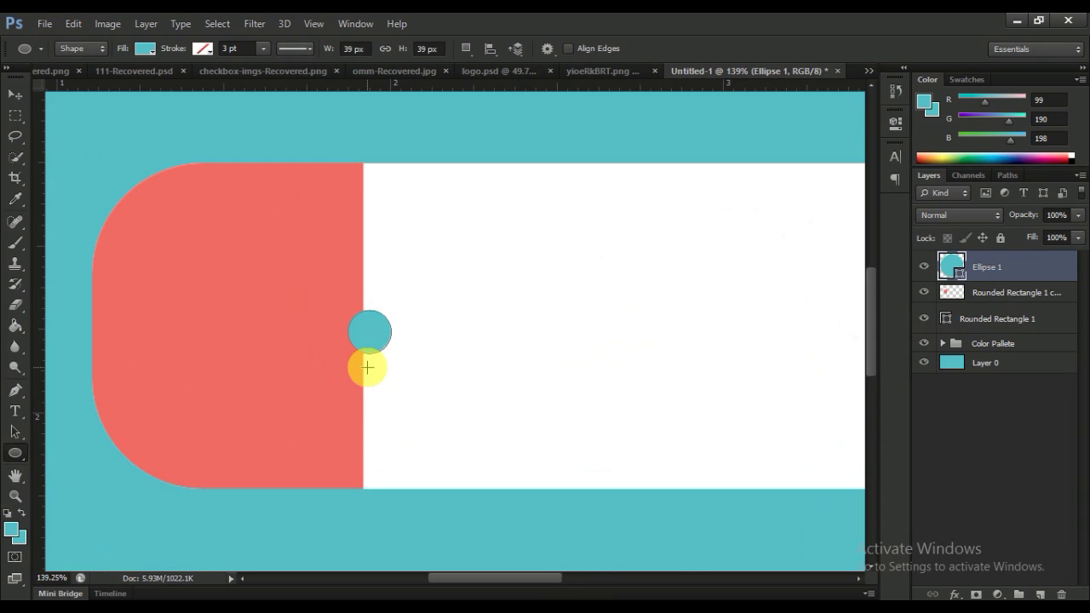
pyautogui.press('v')
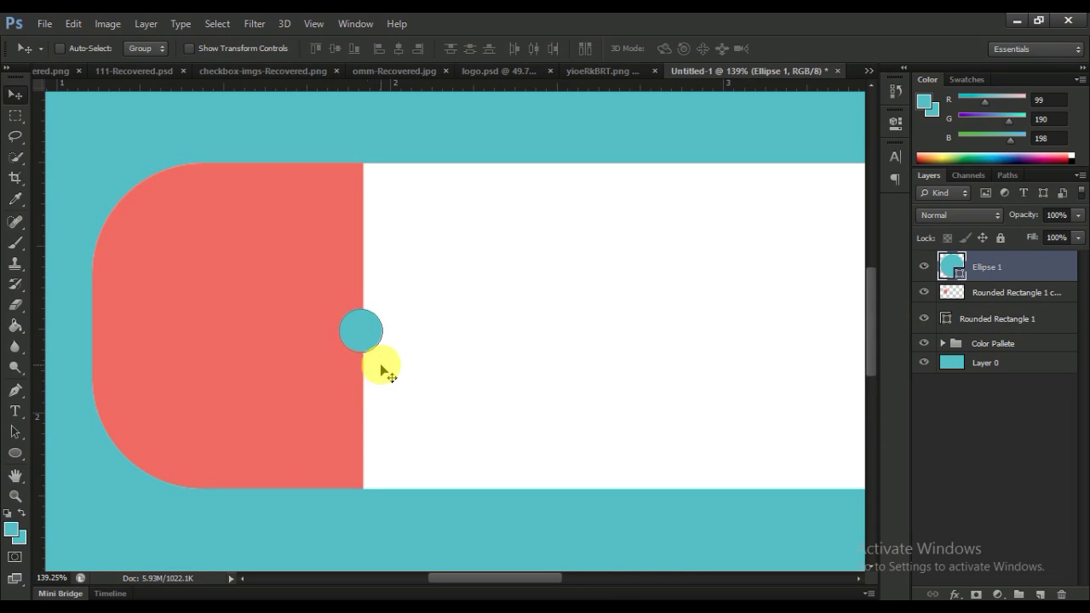
# Recolour the small circle to the coral eb6a61 sampled from the bar's left section.
pyautogui.doubleClick(952, 265)
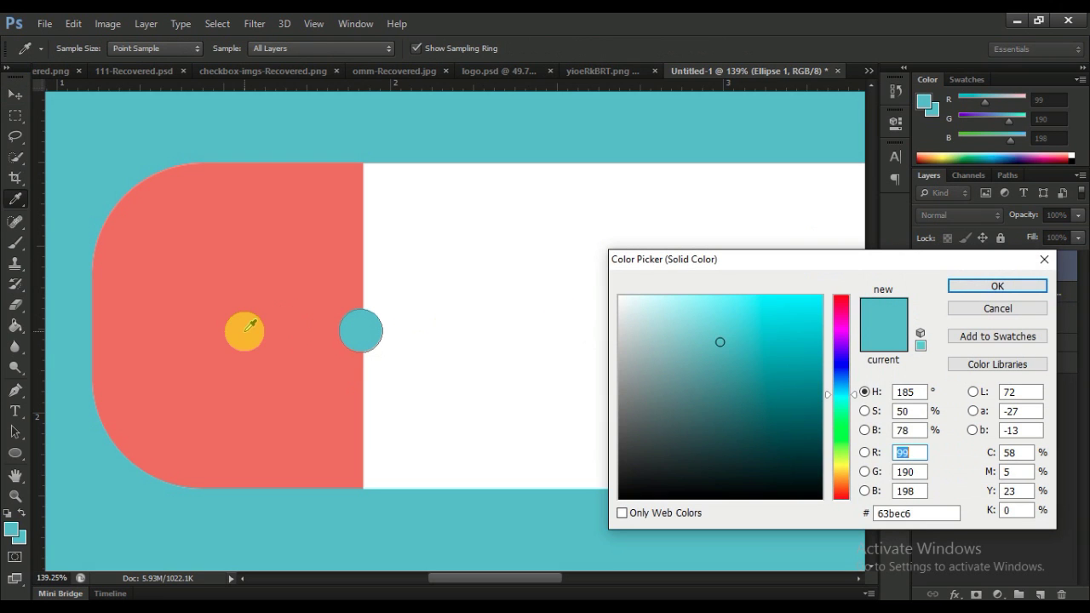
pyautogui.click(247, 329)
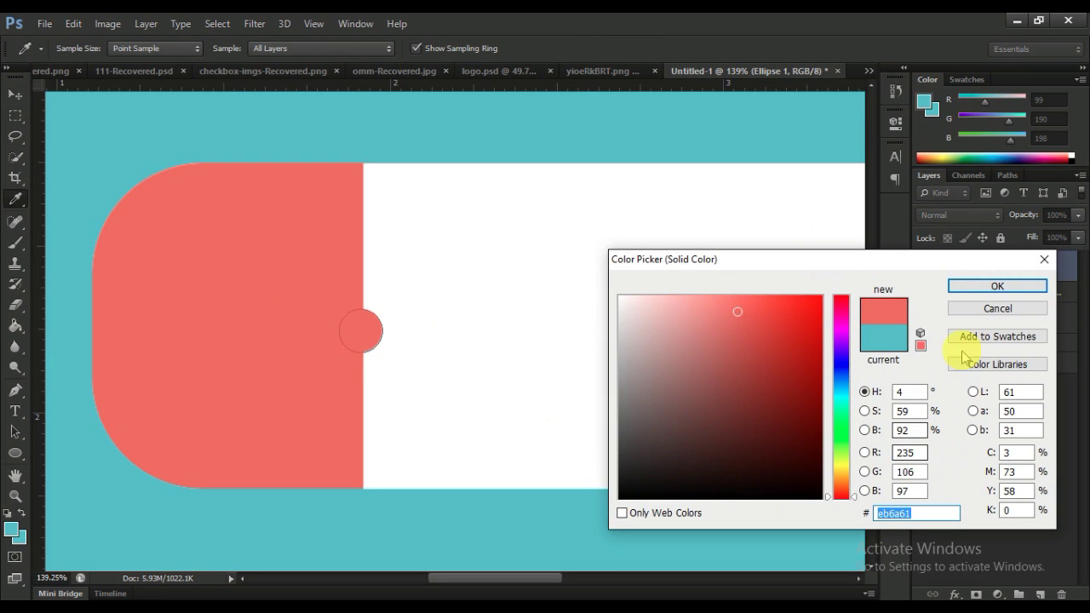
pyautogui.click(992, 287)
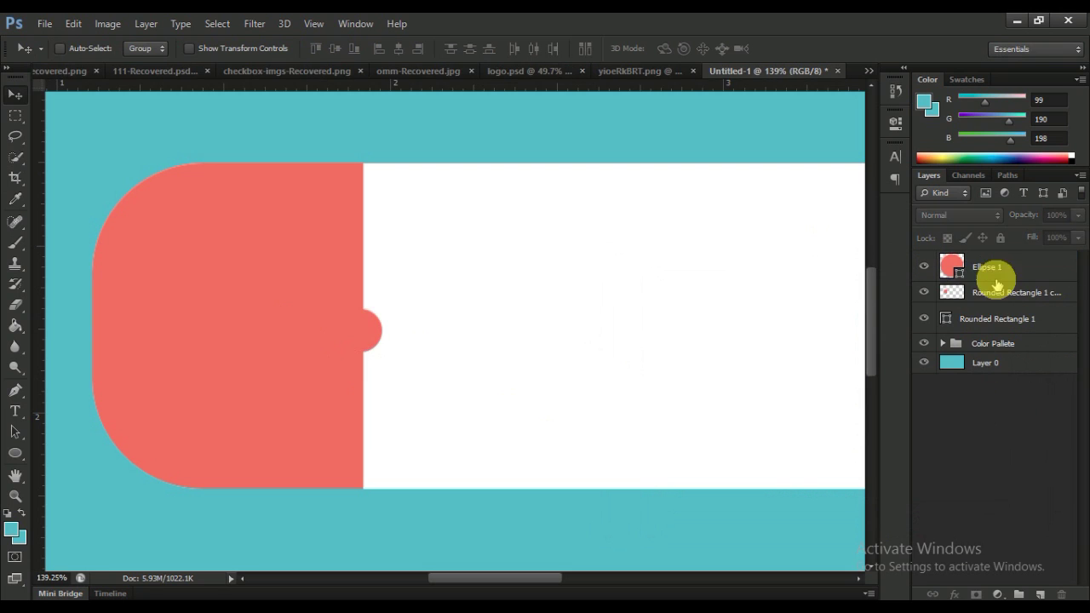
# Rasterize the small coral circle and the coral section, and merge them into one layer.
pyautogui.keyDown('shift'); pyautogui.click(1002, 293); pyautogui.keyUp('shift')
pyautogui.rightClick(1003, 295)
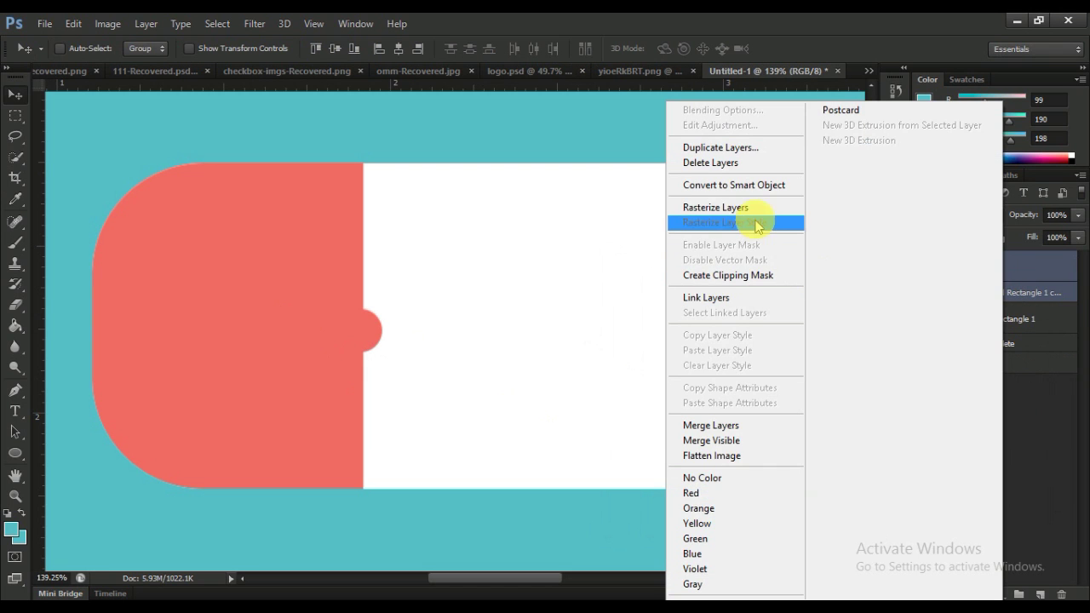
pyautogui.click(763, 211)
pyautogui.rightClick(988, 263)
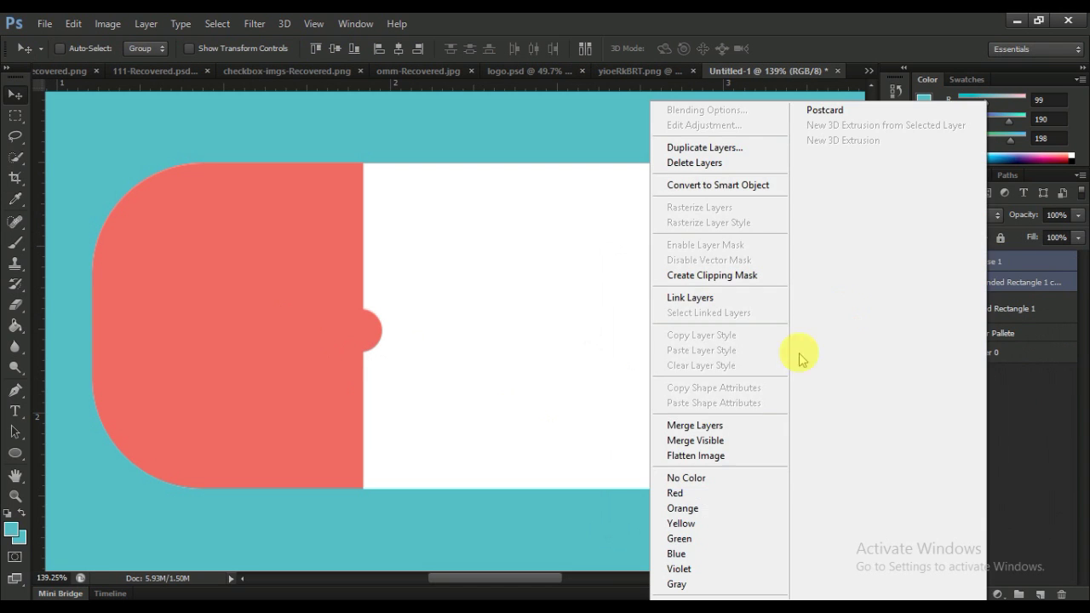
pyautogui.click(741, 434)
# Rasterize the white rounded rectangle, delete its left end to just past the coral section's straight edge, and clear the selection.
pyautogui.scroll(-5, 637, 365)
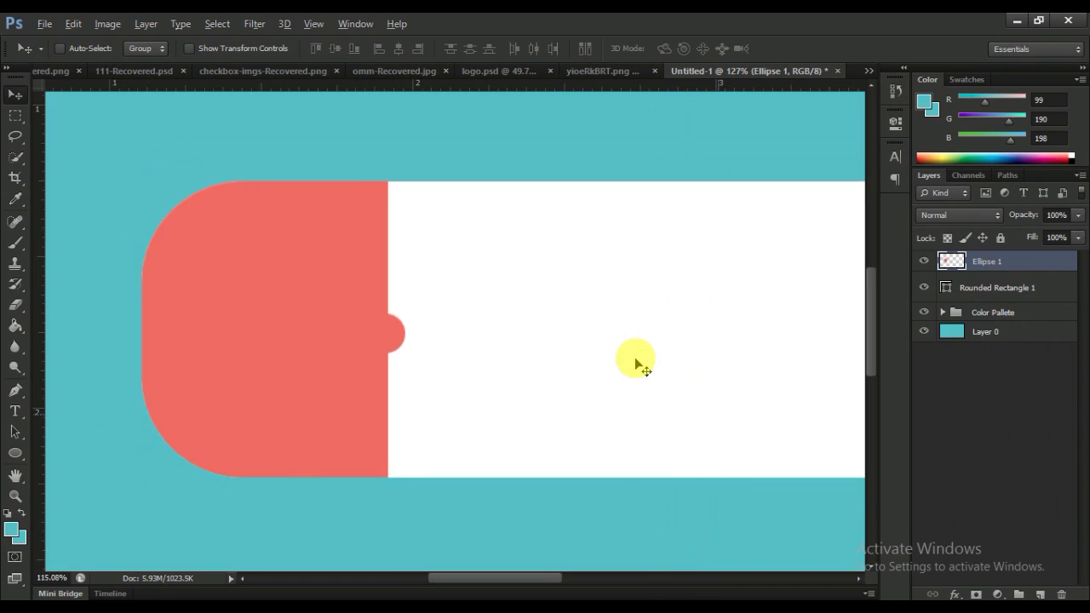
pyautogui.hscroll(5, 635, 357)
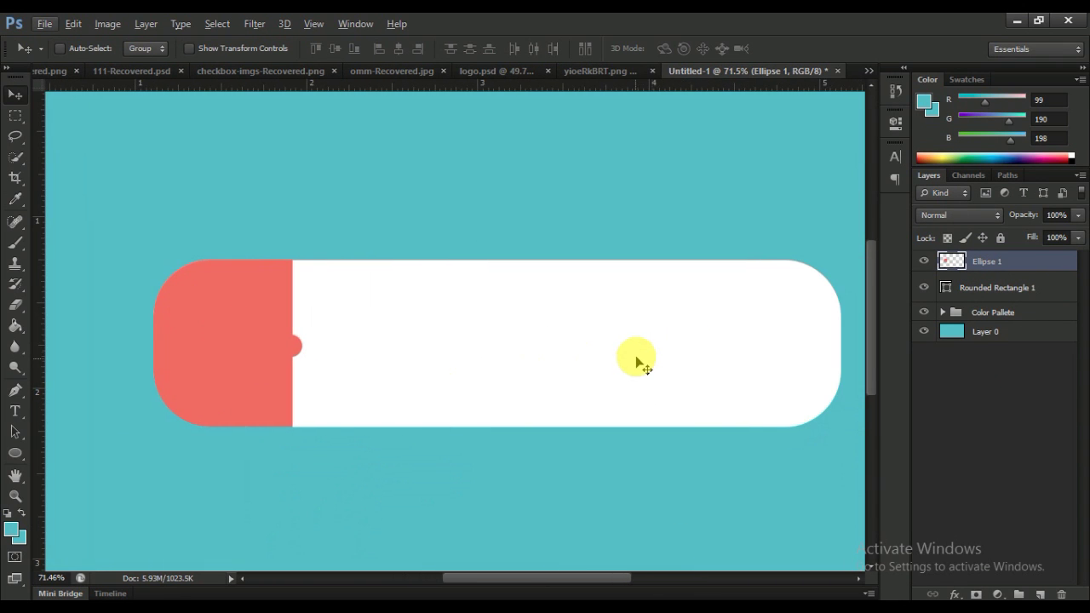
pyautogui.rightClick(1004, 287)
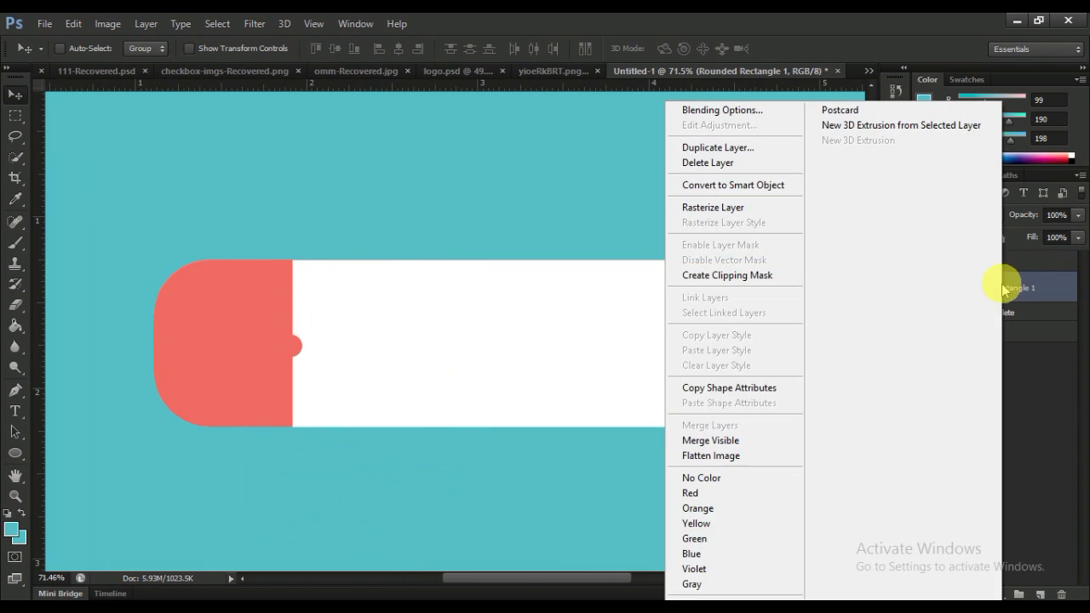
pyautogui.click(775, 210)
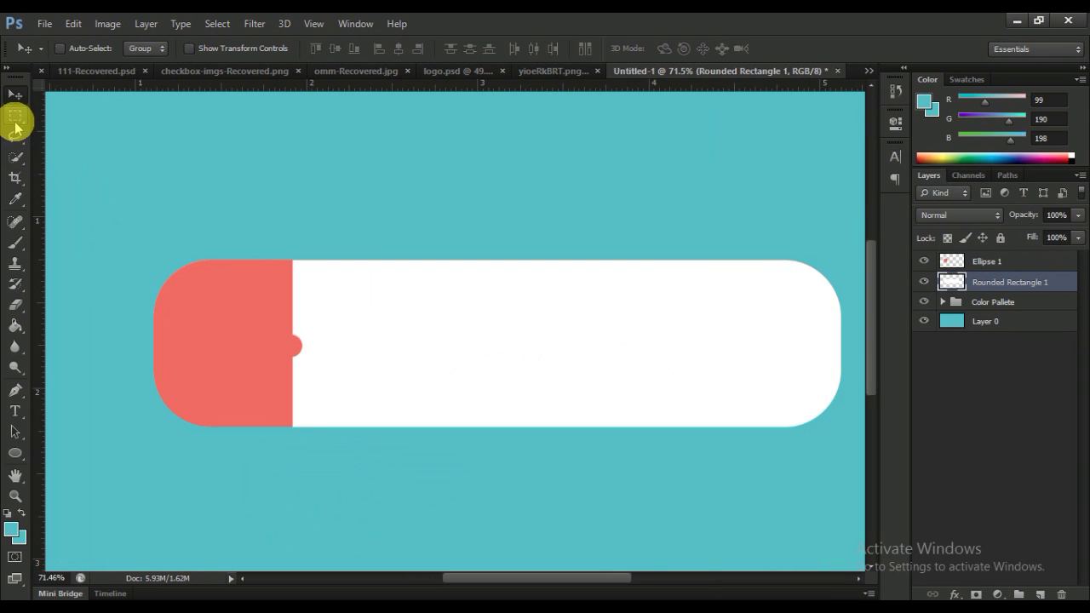
pyautogui.click(15, 115)
pyautogui.moveTo(109, 218); pyautogui.dragTo(298, 470)
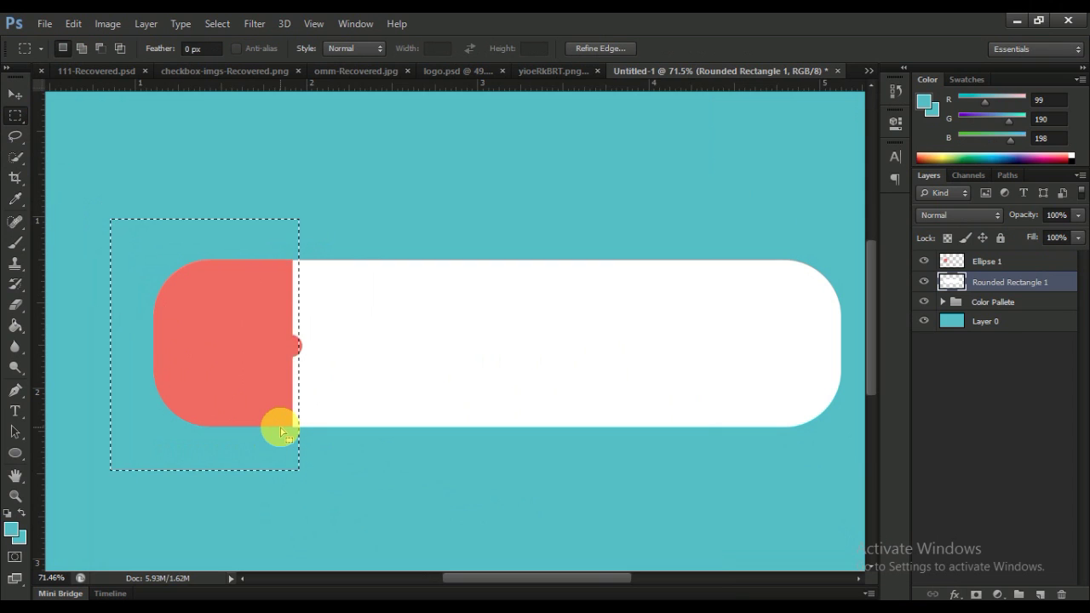
pyautogui.press('Delete')
pyautogui.rightClick(216, 344)
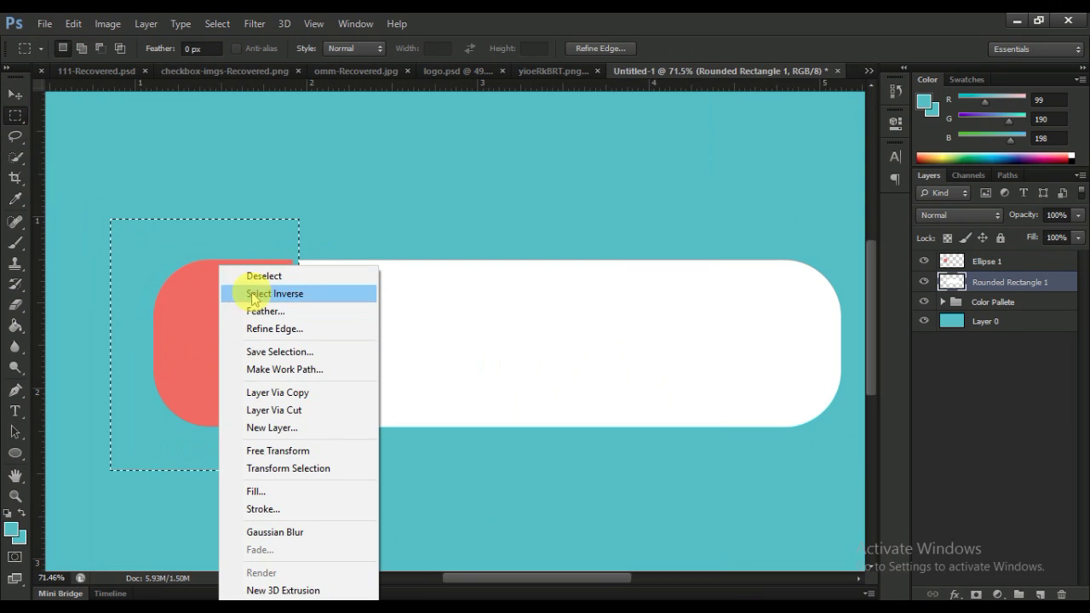
pyautogui.click(256, 277)
# Erase a round notch from the white section's edge around the coral bump with a 70 px eraser.
pyautogui.scroll(4, 179, 323)
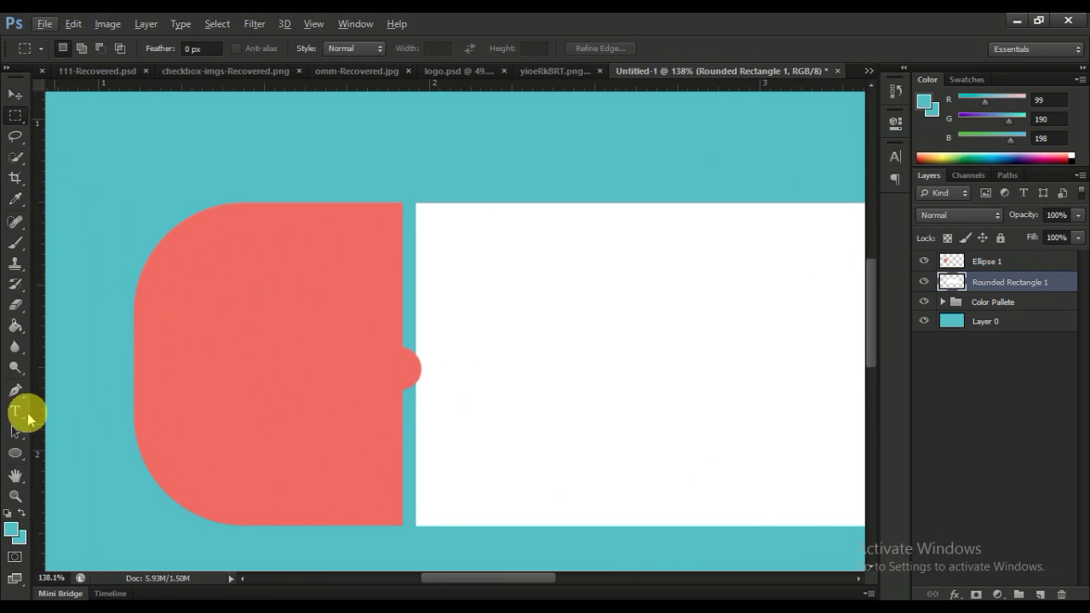
pyautogui.click(14, 306)
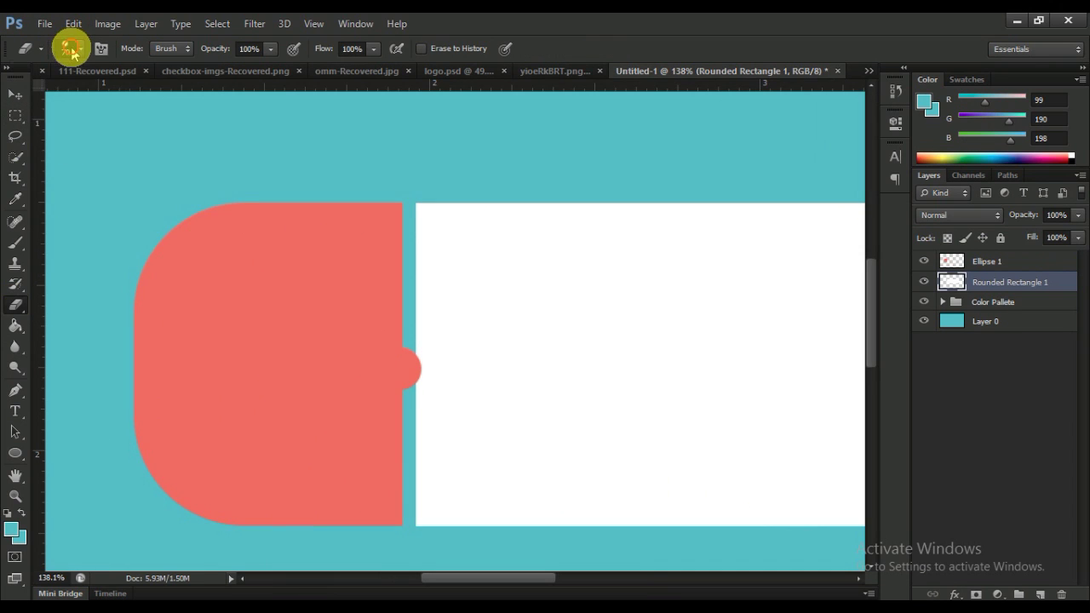
pyautogui.click(71, 51)
pyautogui.click(431, 136)
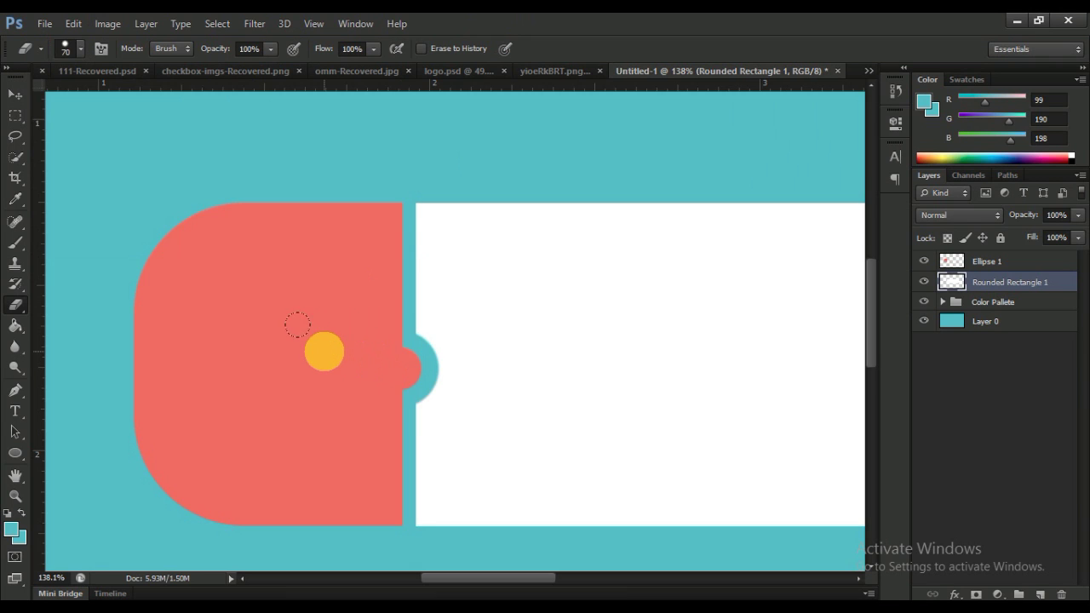
# Adjust the gap beside the coral section by shifting the white section slightly to the right.
pyautogui.scroll(-5, 305, 325)
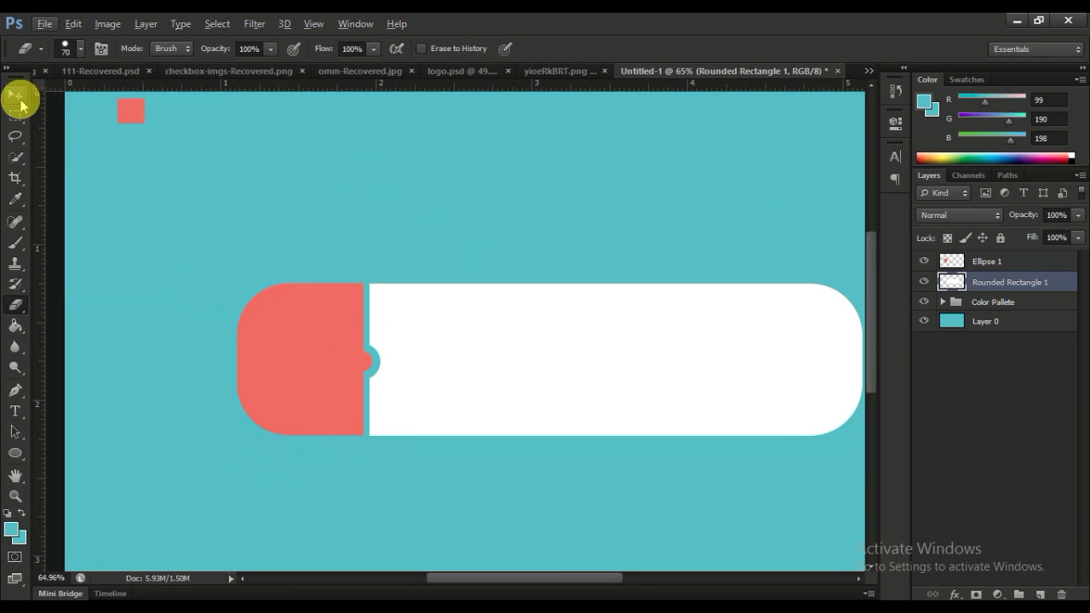
pyautogui.click(18, 97)
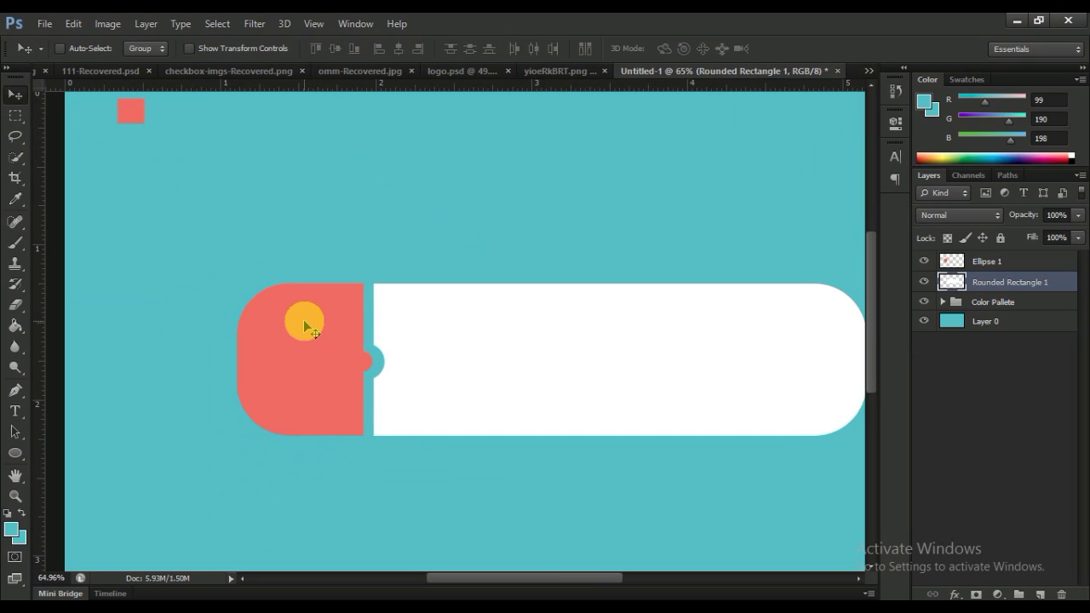
pyautogui.hscroll(3, 305, 325)
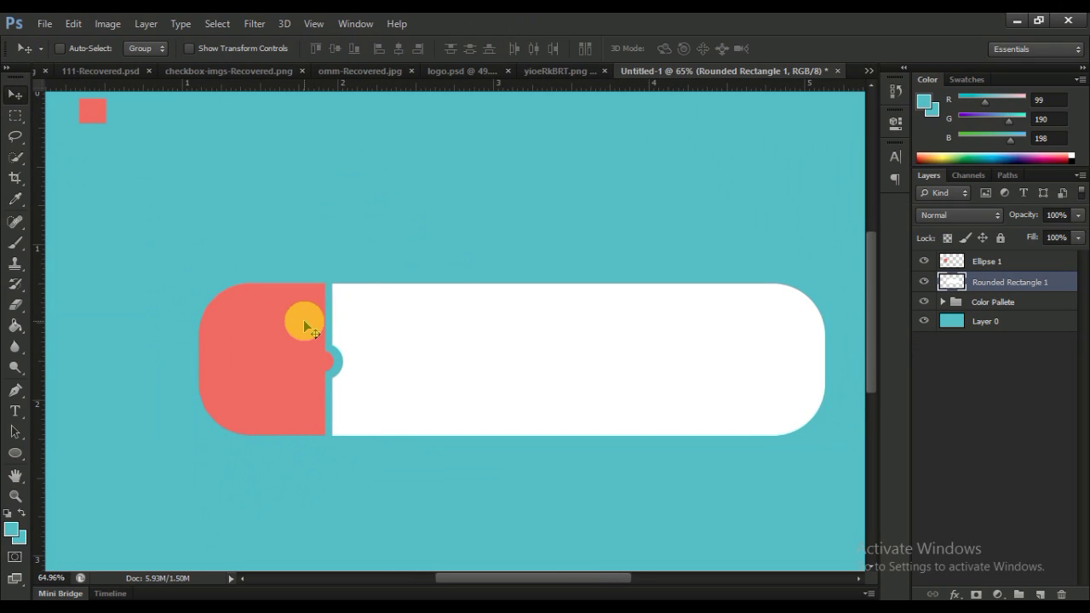
# Set up the Ellipse tool with no fill and a white 2 pt stroke.
pyautogui.moveTo(9, 453); pyautogui.dragTo(58, 480)
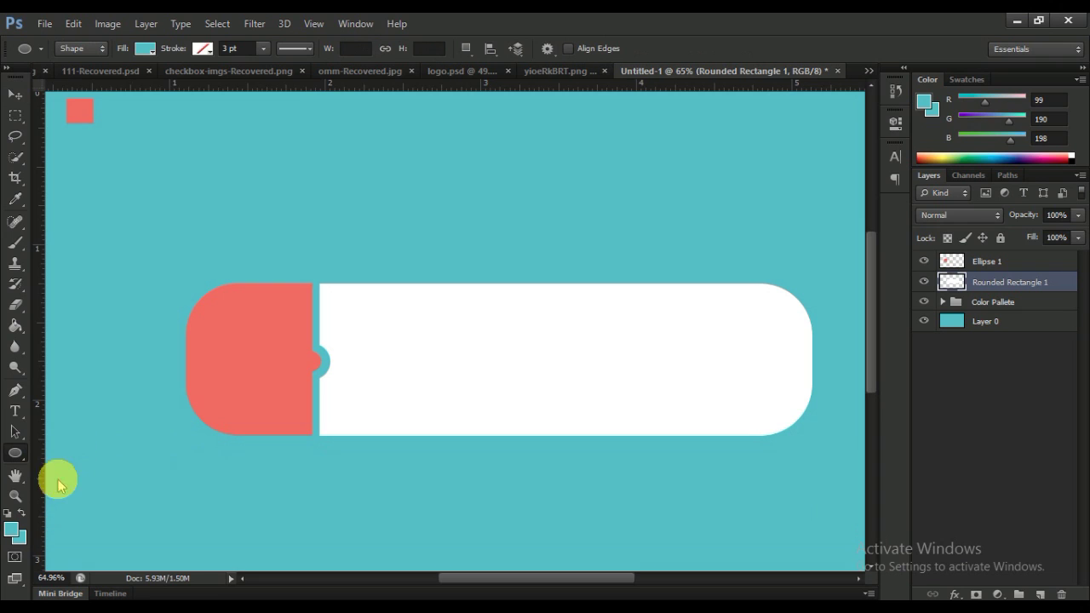
pyautogui.click(146, 49)
pyautogui.click(201, 49)
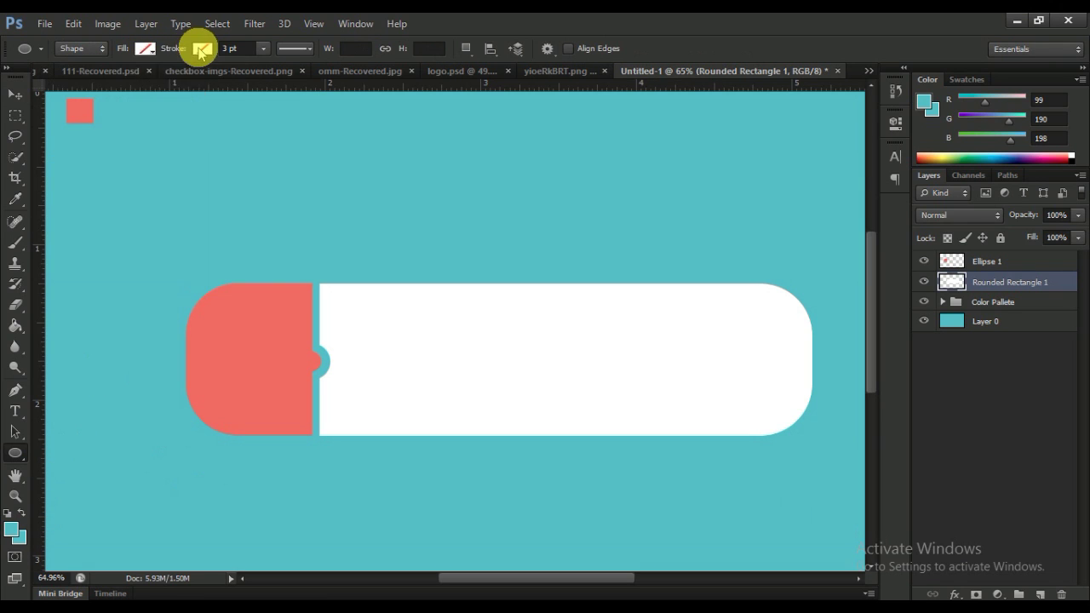
pyautogui.click(201, 48)
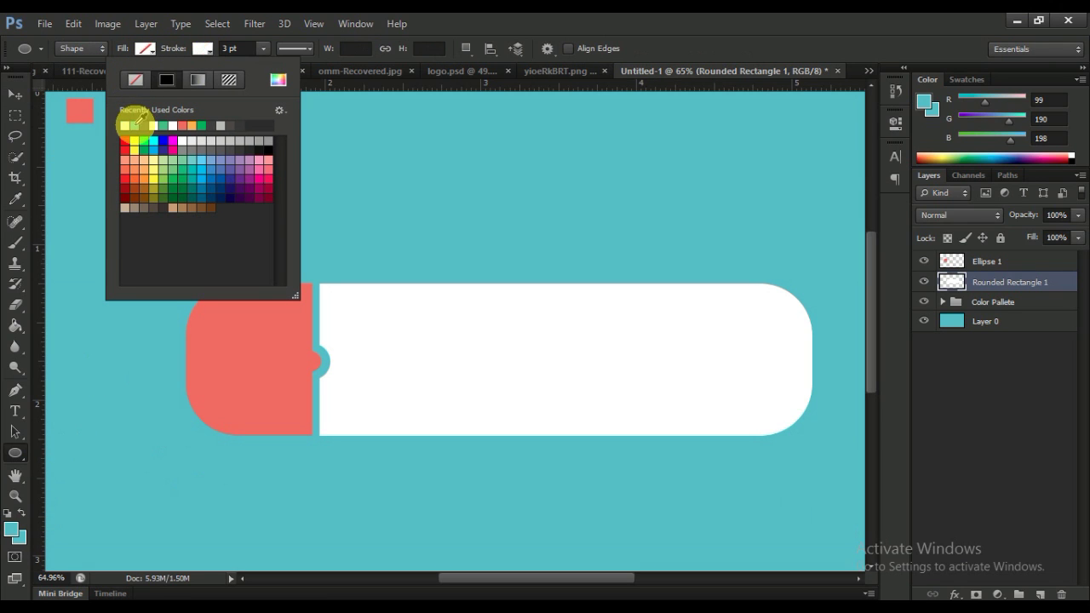
pyautogui.click(234, 49)
pyautogui.write('2')
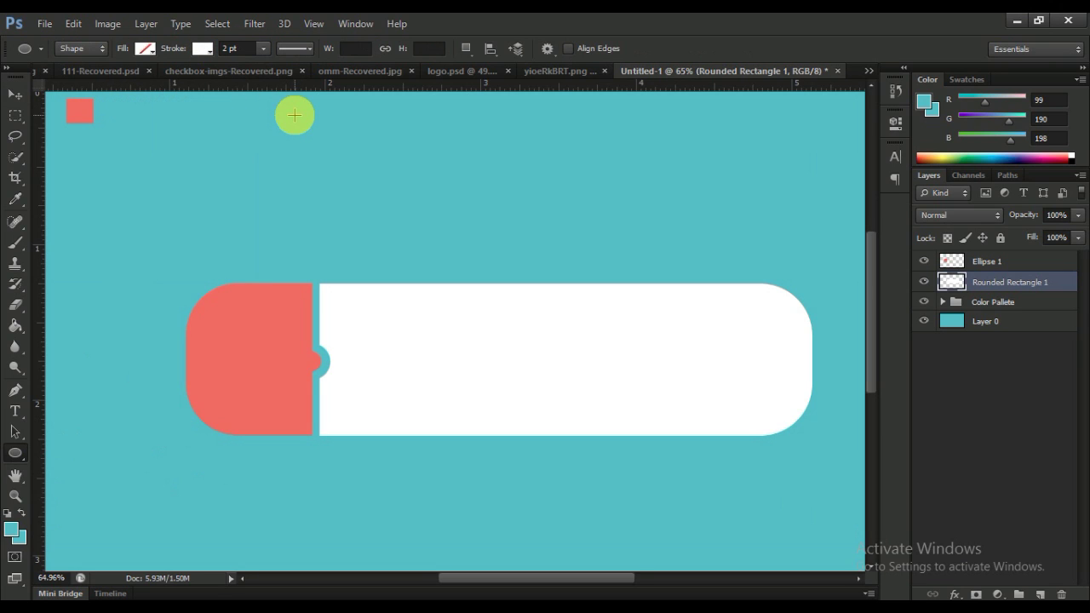
# Draw a circle about 186 px across inside the coral section and move its layer above the coral one.
pyautogui.scroll(3, 231, 365)
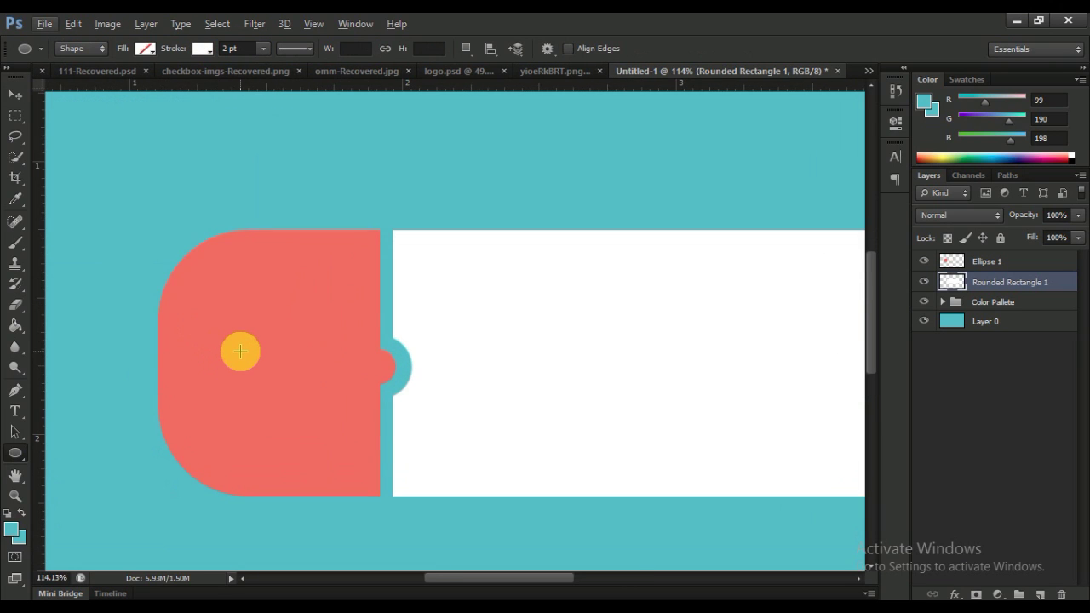
pyautogui.moveTo(240, 351); pyautogui.dragTo(327, 436)
pyautogui.click(15, 93)
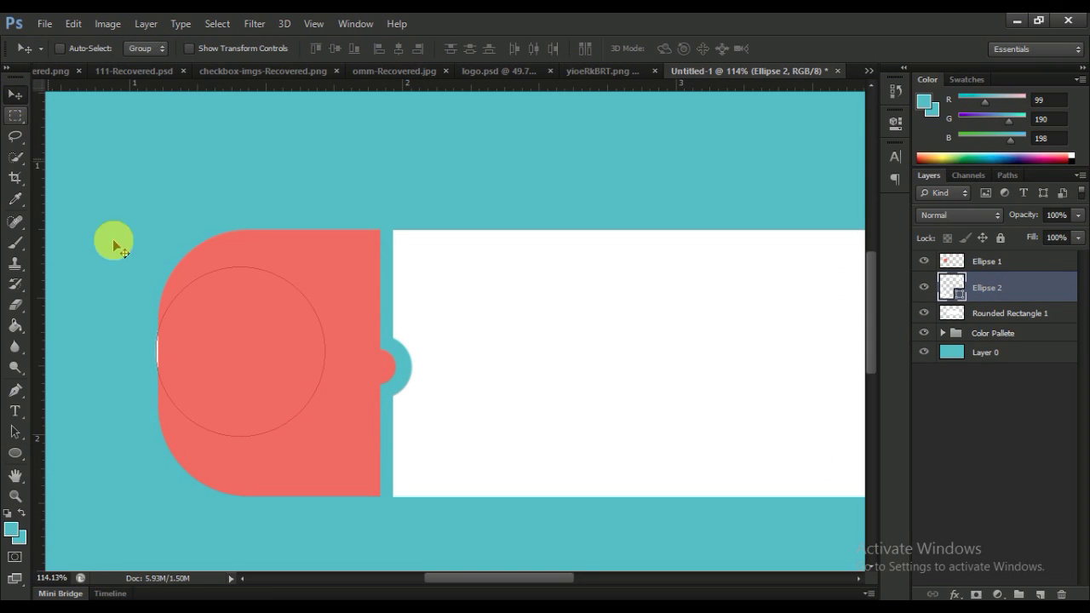
pyautogui.moveTo(237, 339); pyautogui.dragTo(267, 353)
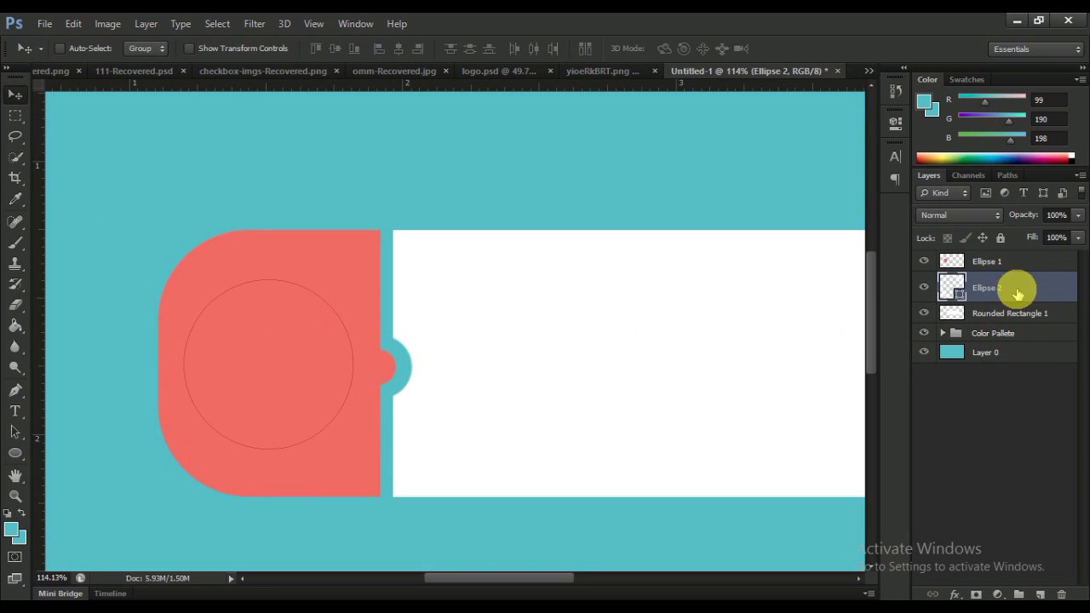
pyautogui.moveTo(1022, 287); pyautogui.dragTo(1022, 259)
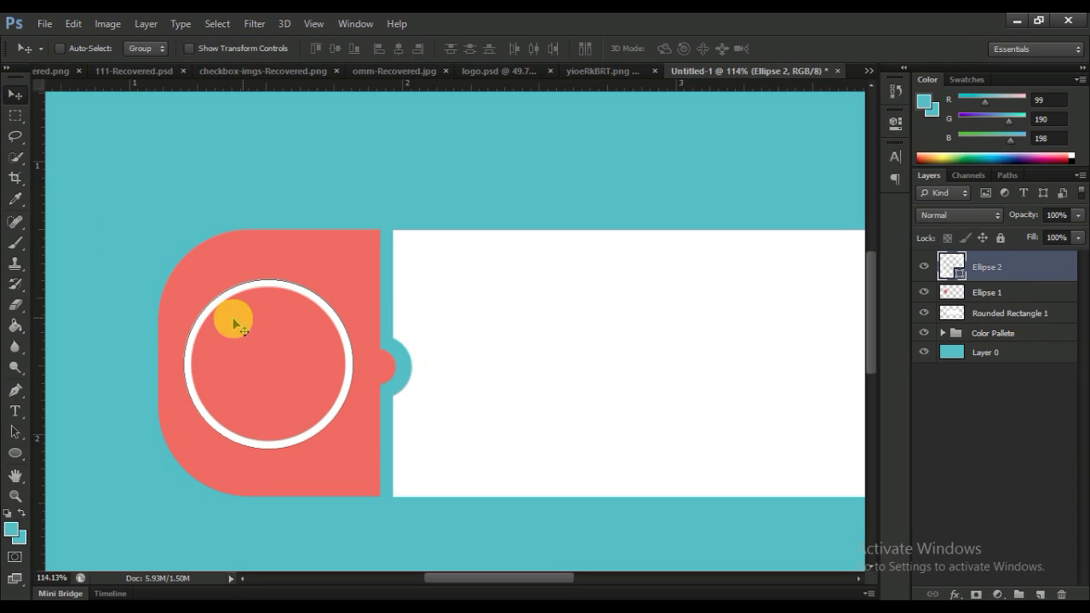
# Nudge the white ring a few pixels to the right to centre it in the coral section.
pyautogui.press('Right')
pyautogui.press('Right')
pyautogui.press('Right')
pyautogui.press('Right')
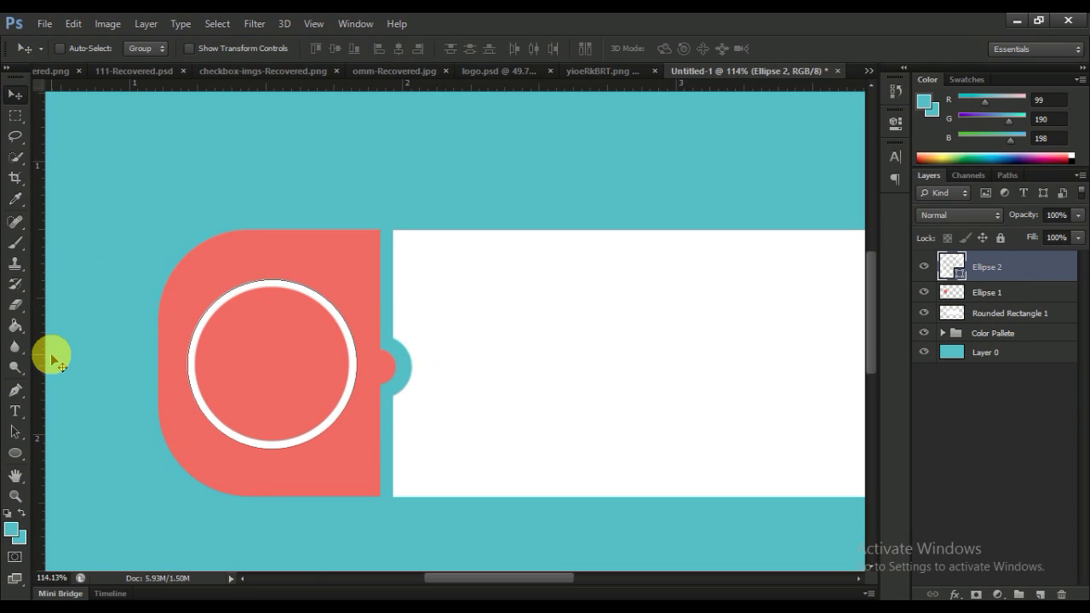
pyautogui.press('Right')
pyautogui.press('Right')
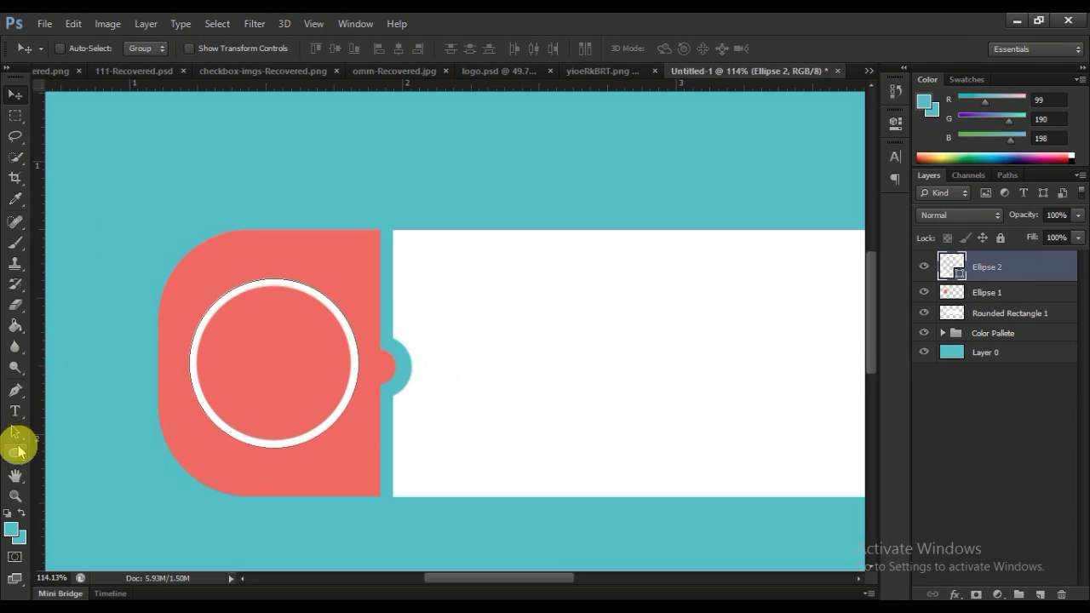
# Draw a custom block arrow pointing right, about 74 × 103 px, in the middle of the white ring.
pyautogui.rightClick(17, 452)
pyautogui.click(68, 525)
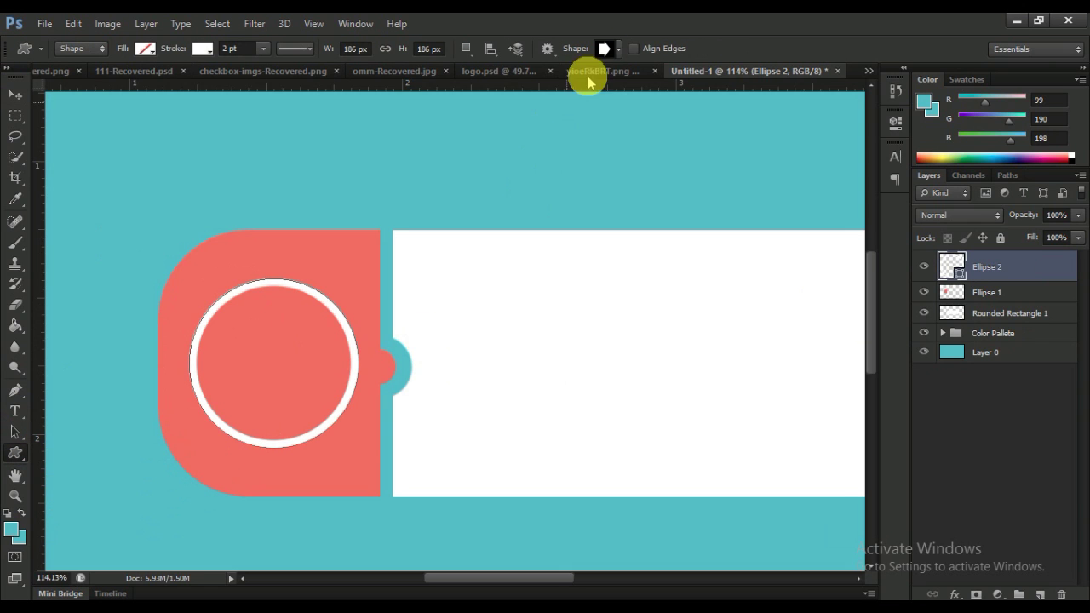
pyautogui.click(605, 48)
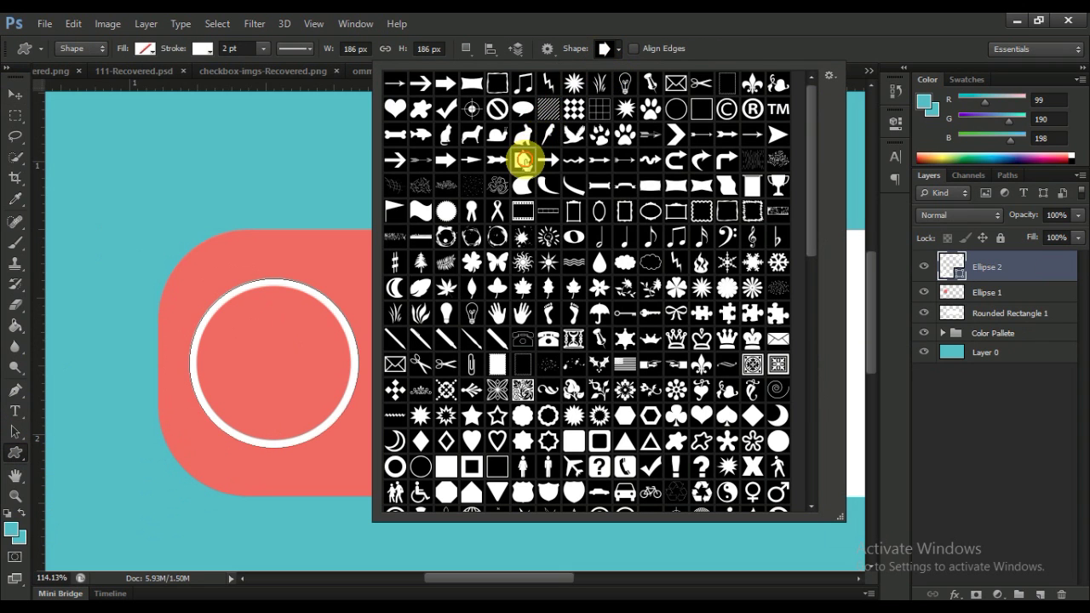
pyautogui.click(1005, 425)
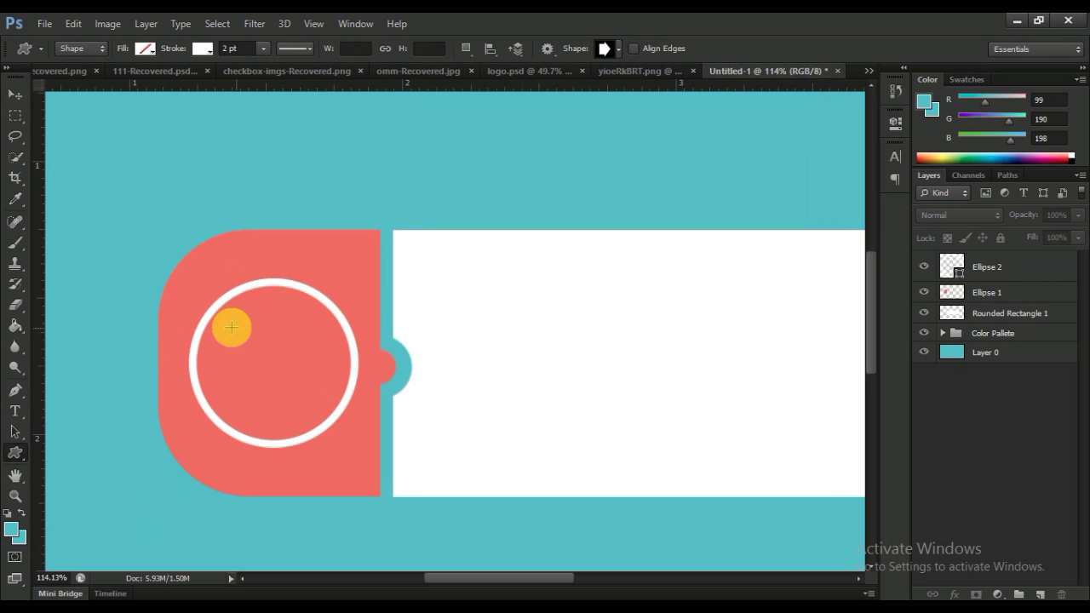
pyautogui.moveTo(231, 327); pyautogui.dragTo(292, 416)
pyautogui.click(15, 95)
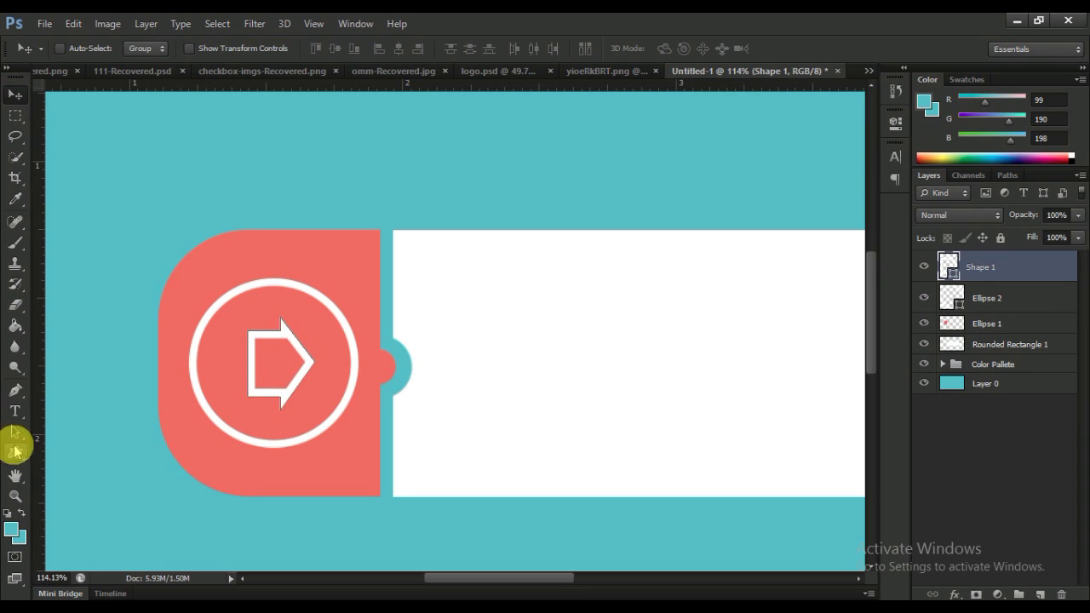
# Fill the arrow shape with white and deselect its layer.
pyautogui.click(14, 451)
pyautogui.click(146, 48)
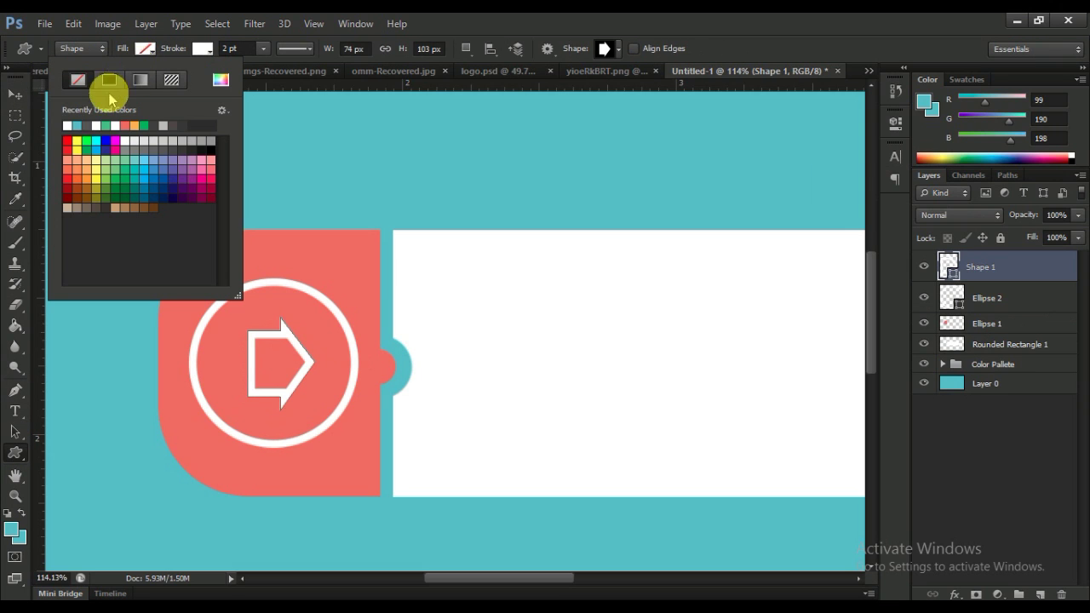
pyautogui.click(69, 125)
pyautogui.click(1053, 469)
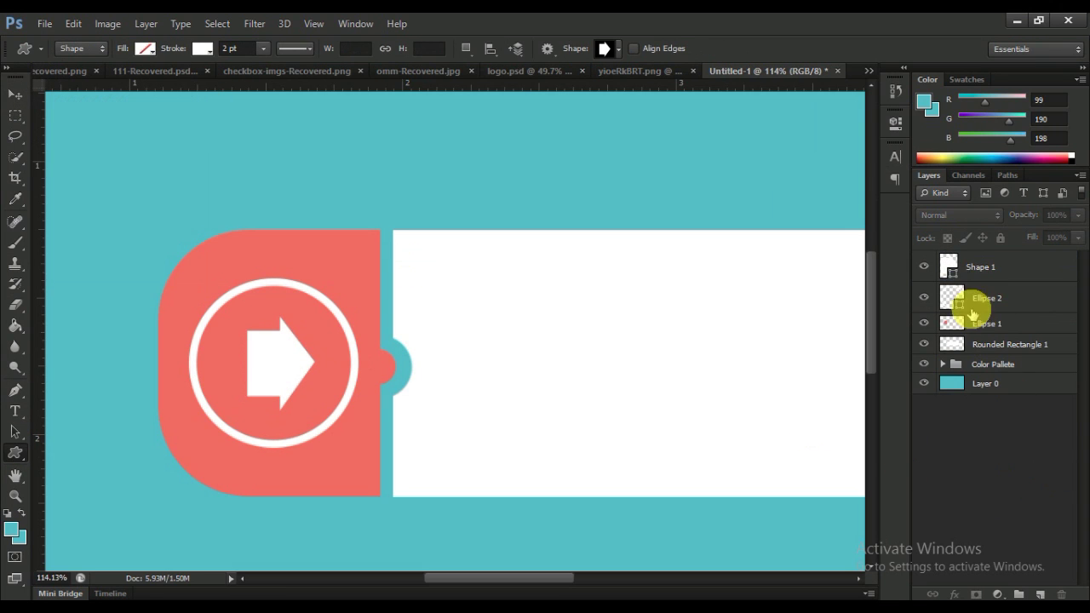
# Rasterize the arrow and the ring, merge them into one layer, and toggle its visibility to check it.
pyautogui.click(976, 267)
pyautogui.keyDown('shift'); pyautogui.click(981, 298); pyautogui.keyUp('shift')
pyautogui.rightClick(980, 297)
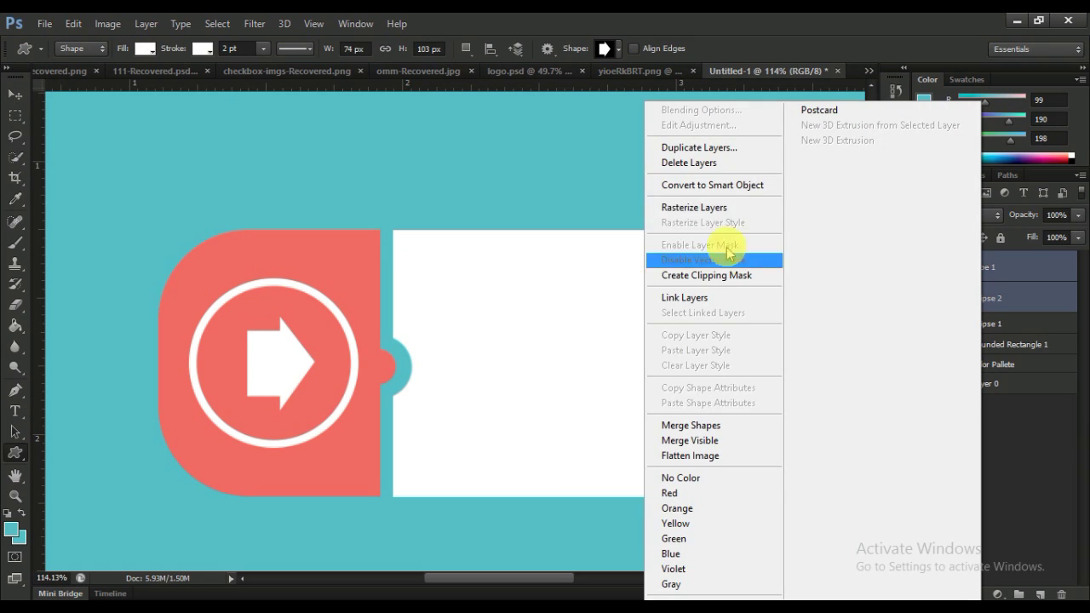
pyautogui.click(738, 209)
pyautogui.rightClick(1011, 273)
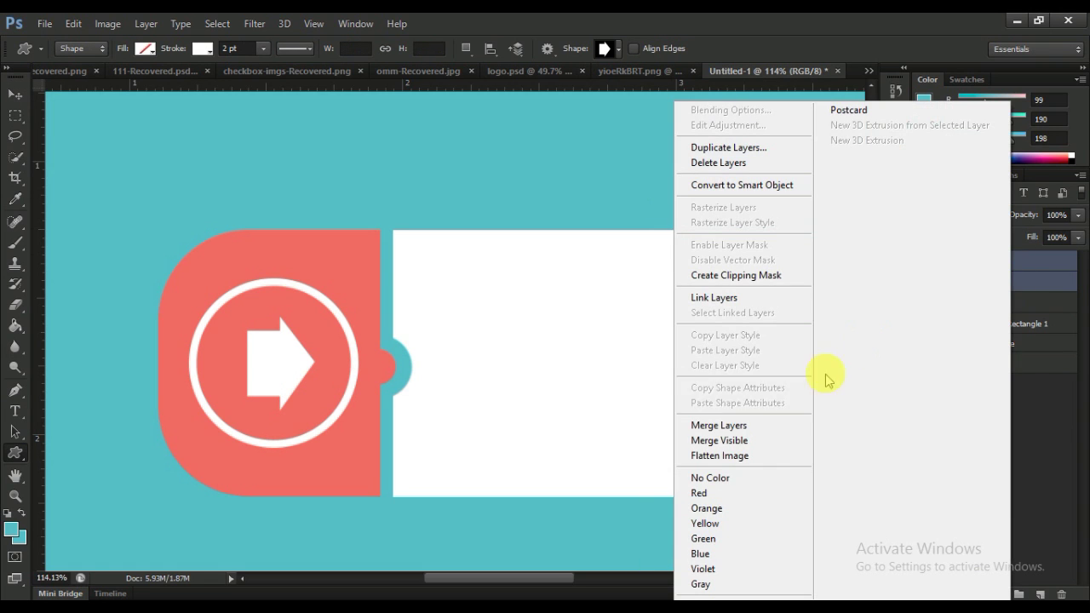
pyautogui.click(758, 426)
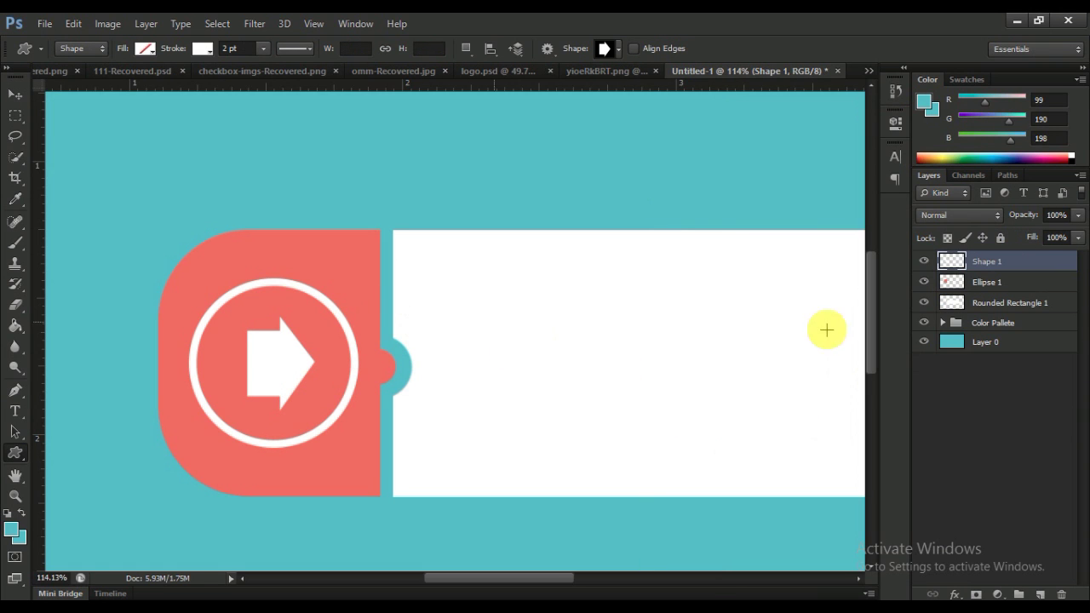
pyautogui.click(926, 264)
pyautogui.click(926, 263)
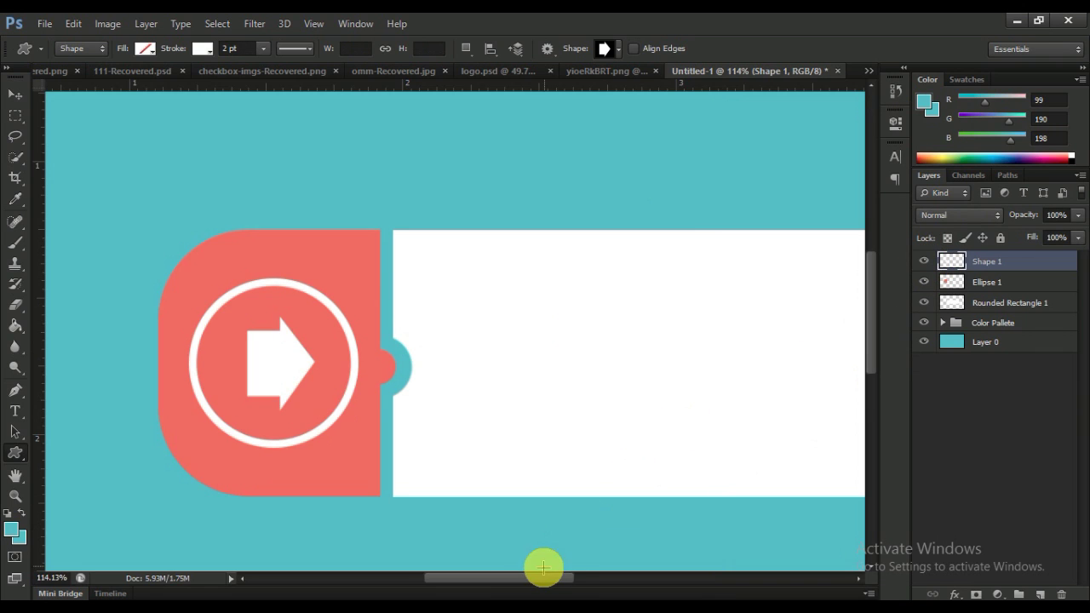
pyautogui.moveTo(547, 579); pyautogui.dragTo(597, 588)
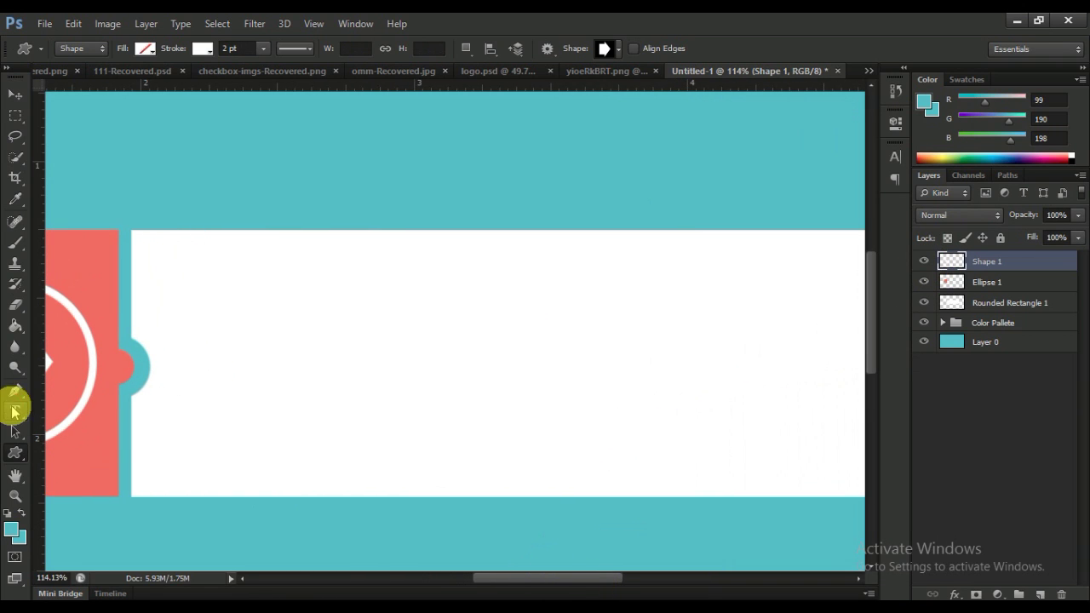
# Add the teal text "BUTTON DESIGN" in Open Sans Extrabold, 18 pt, over the white section.
pyautogui.click(13, 412)
pyautogui.click(263, 375)
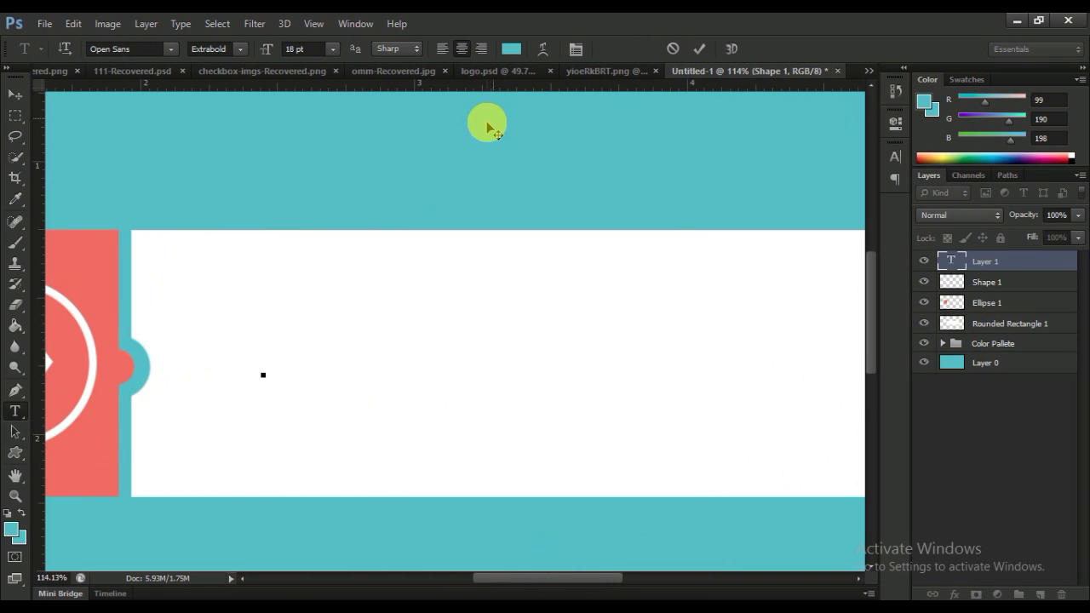
pyautogui.write('BUTTO')
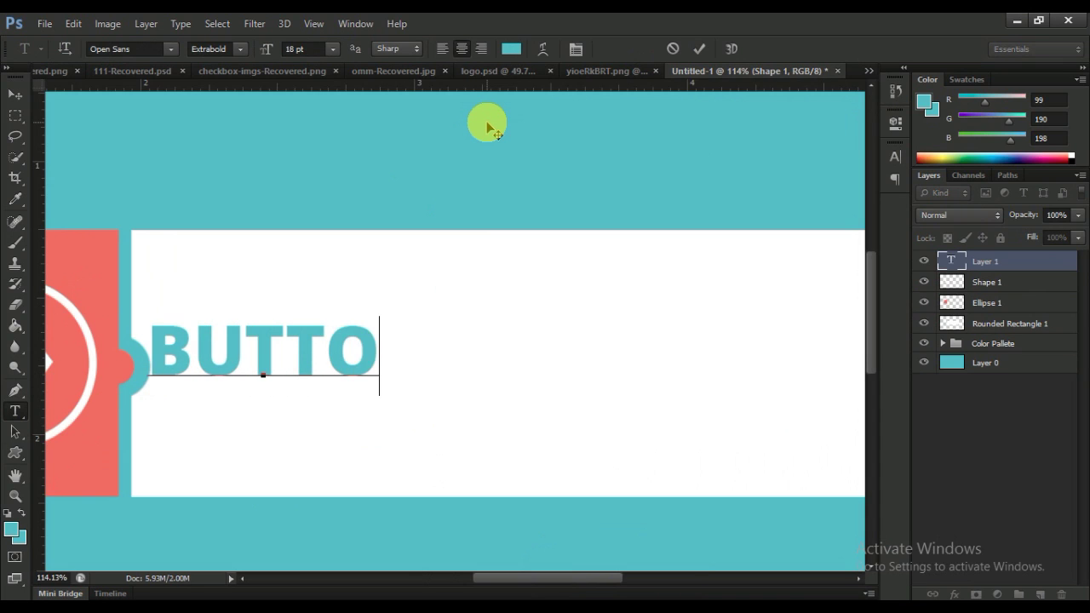
pyautogui.write('N DESIG')
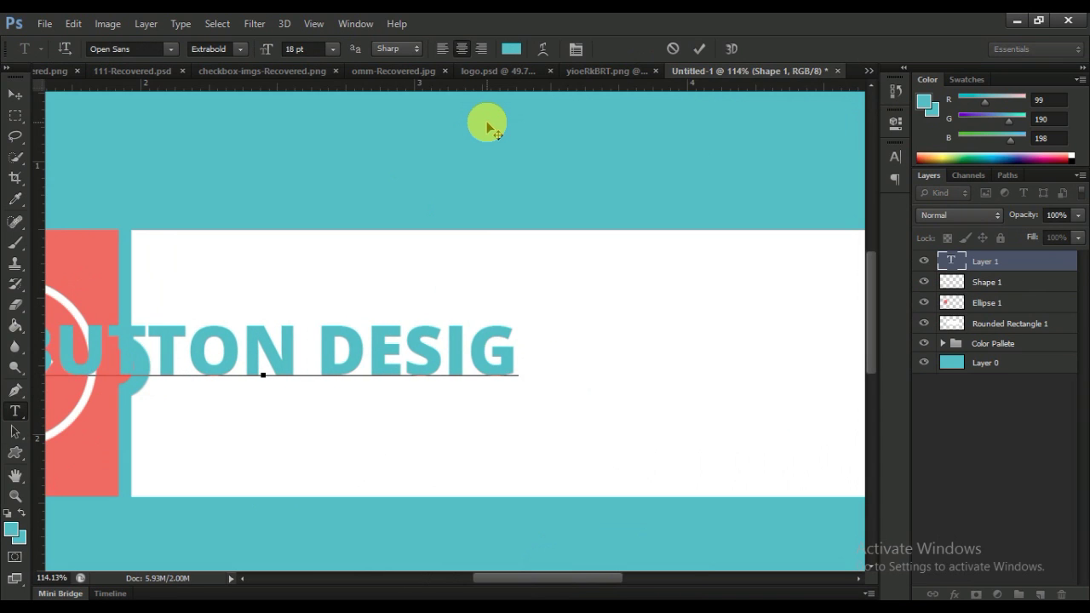
pyautogui.write('N')
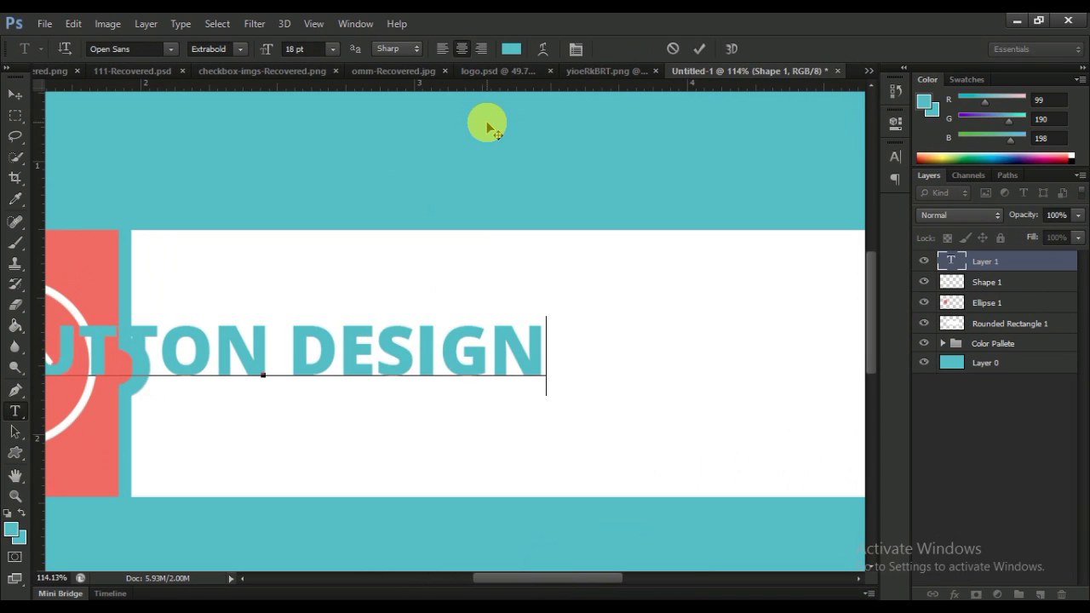
pyautogui.click(700, 51)
# Move the "BUTTON DESIGN" text fully onto the white section, clear of the coral end.
pyautogui.click(307, 49)
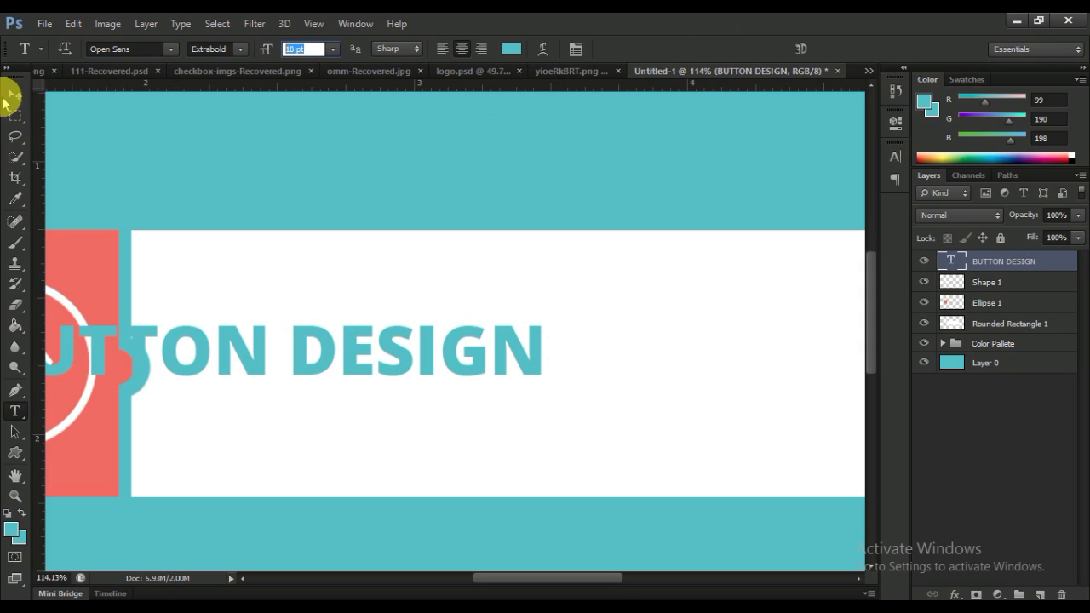
pyautogui.click(13, 94)
pyautogui.moveTo(126, 309); pyautogui.dragTo(509, 349)
pyautogui.scroll(-1, 509, 349)
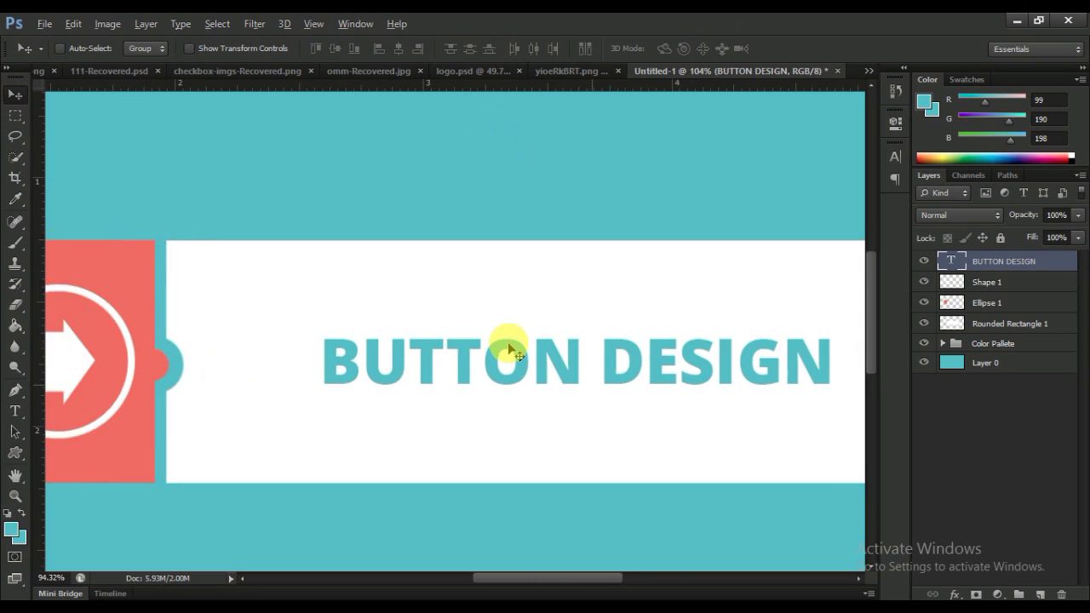
pyautogui.scroll(-1, 510, 350)
pyautogui.scroll(-2, 509, 349)
# Enlarge the text to 22 pt and nudge it slightly left to centre it in the white section.
pyautogui.press('t')
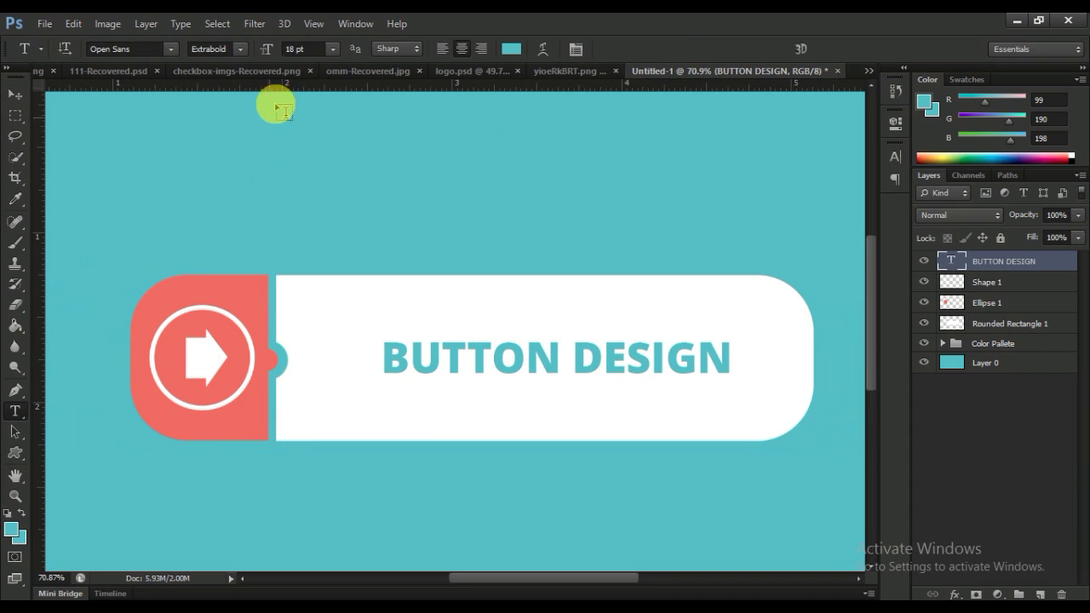
pyautogui.click(307, 49)
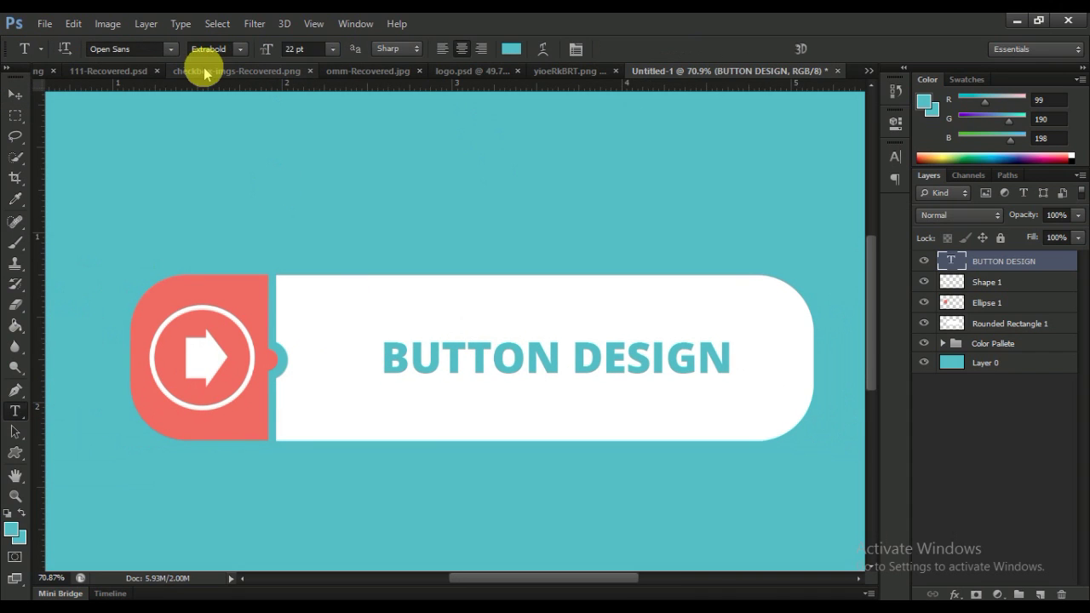
pyautogui.press('v')
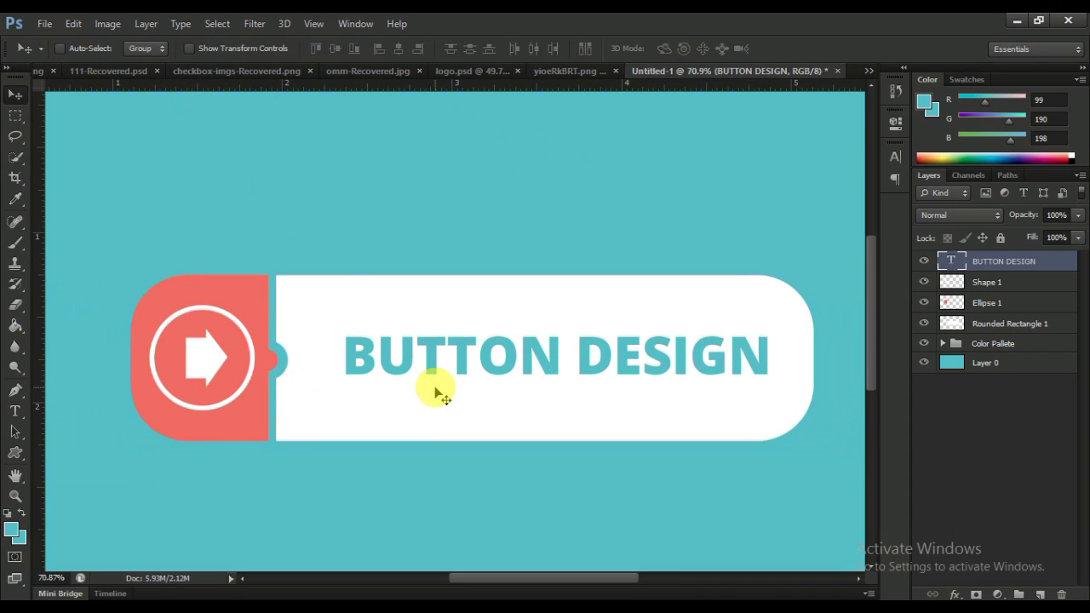
pyautogui.press('Left')
pyautogui.press('Left')
pyautogui.press('Left')
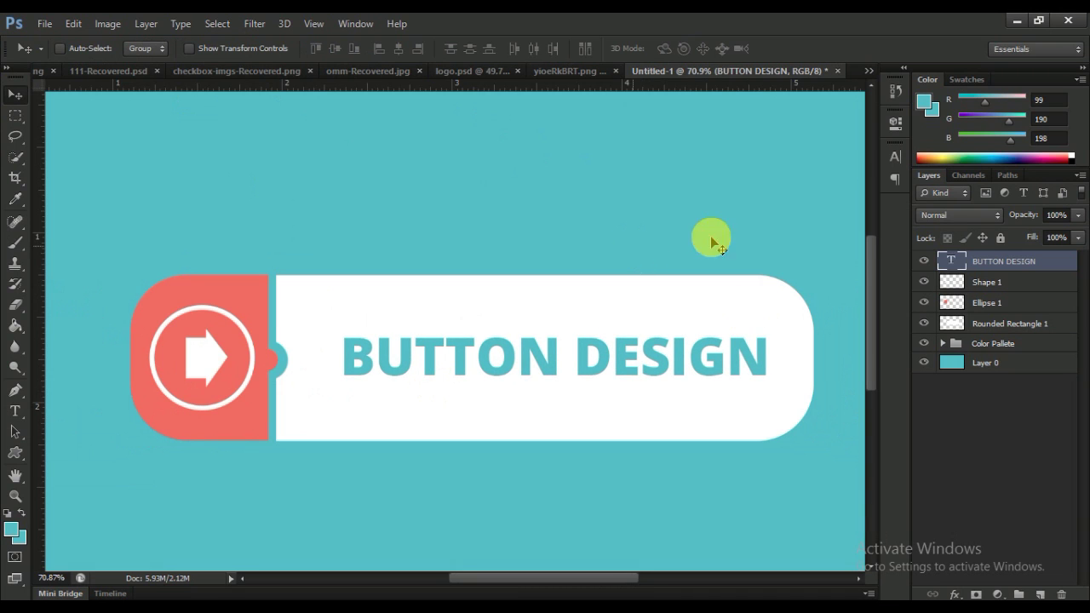
# Change the "BUTTON DESIGN" text colour to dark grey 333333.
pyautogui.press('t')
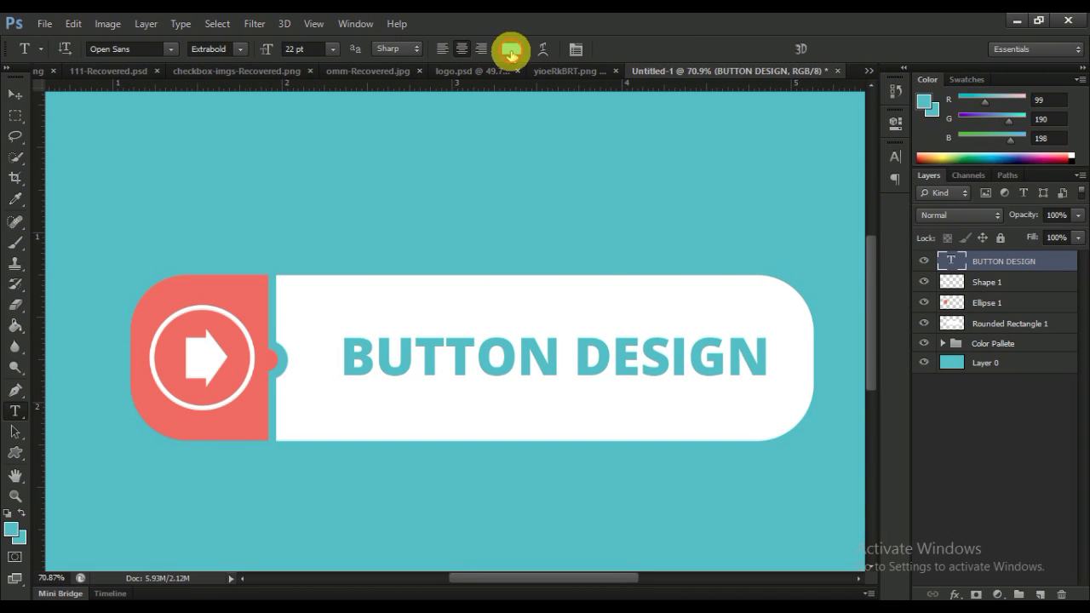
pyautogui.click(511, 53)
pyautogui.moveTo(596, 448); pyautogui.dragTo(615, 458)
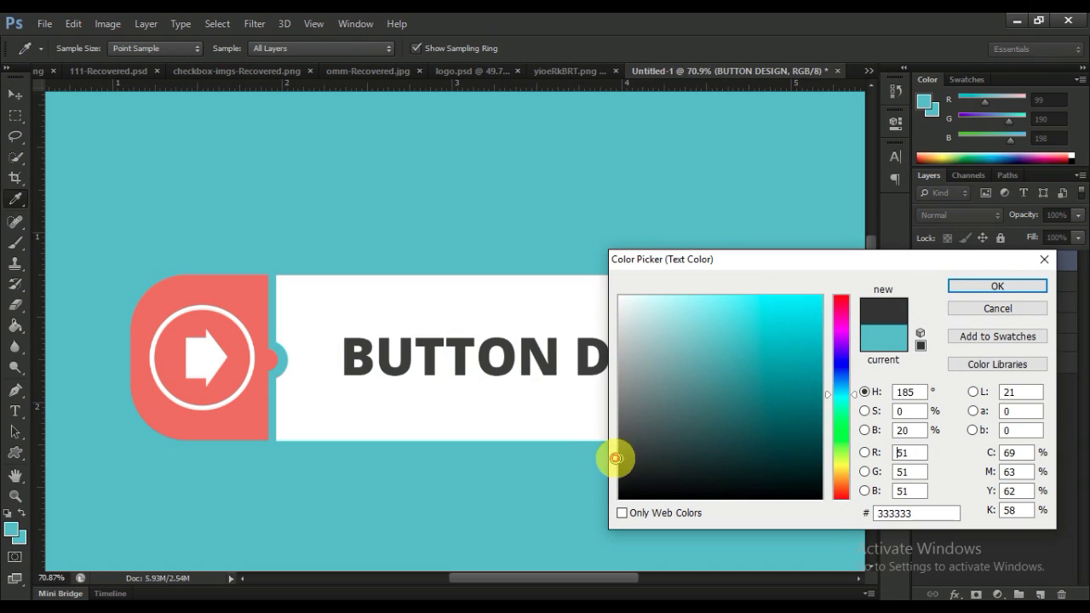
pyautogui.click(976, 287)
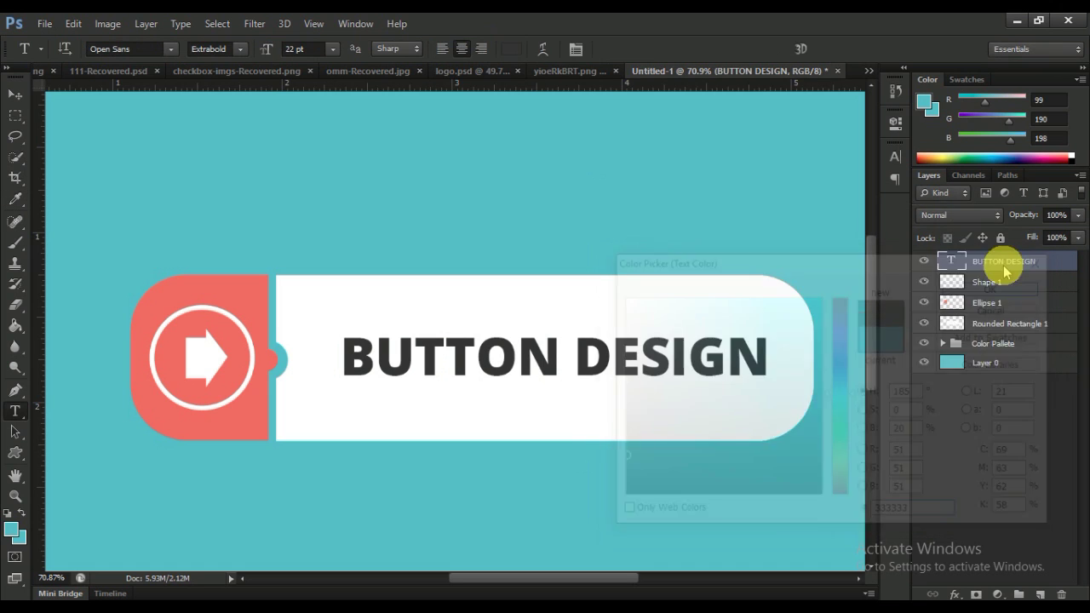
# Apply an Inner Shadow to the text layer with Multiply blending, 5 px distance and 5 px size, then deselect the layer.
pyautogui.rightClick(999, 263)
pyautogui.click(761, 111)
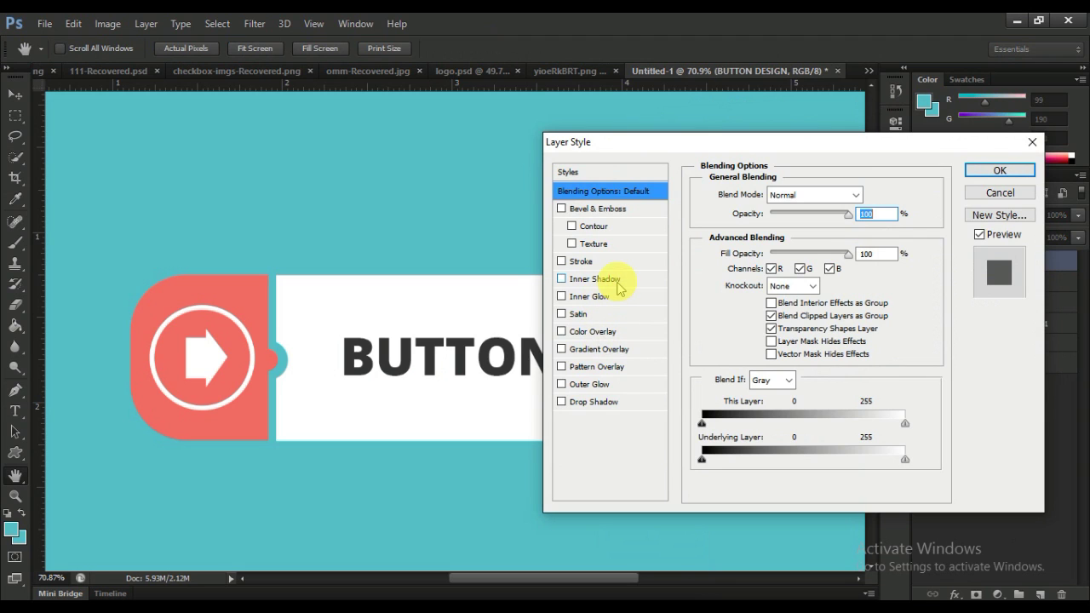
pyautogui.click(619, 288)
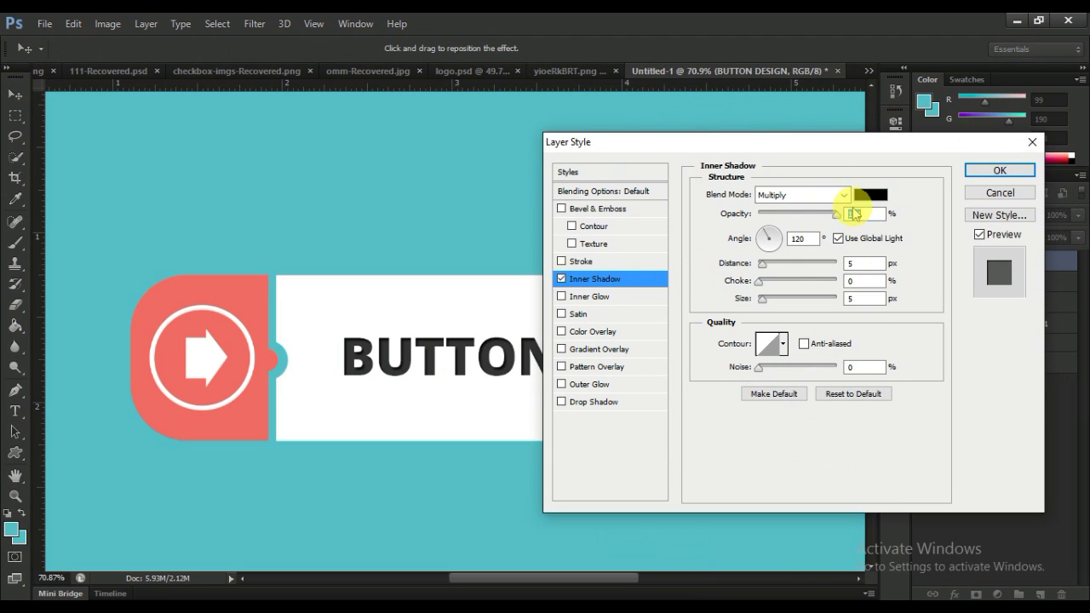
pyautogui.click(971, 174)
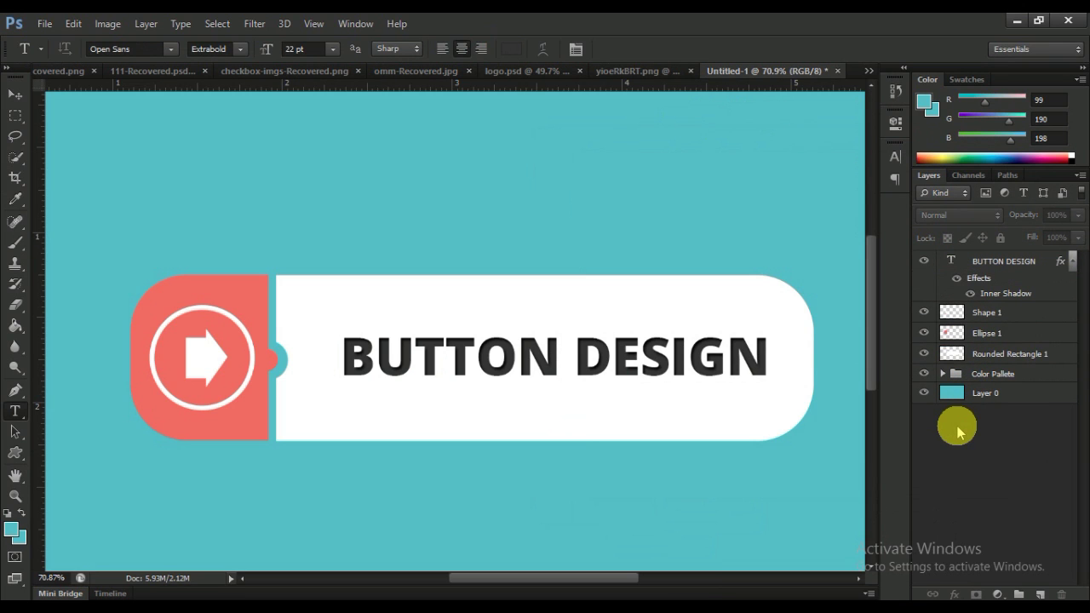
# Create a new layer and start a pen path from below the canvas through the coral section's lower-left curve and arrow to its upper-right corner.
pyautogui.scroll(-4, 555, 414)
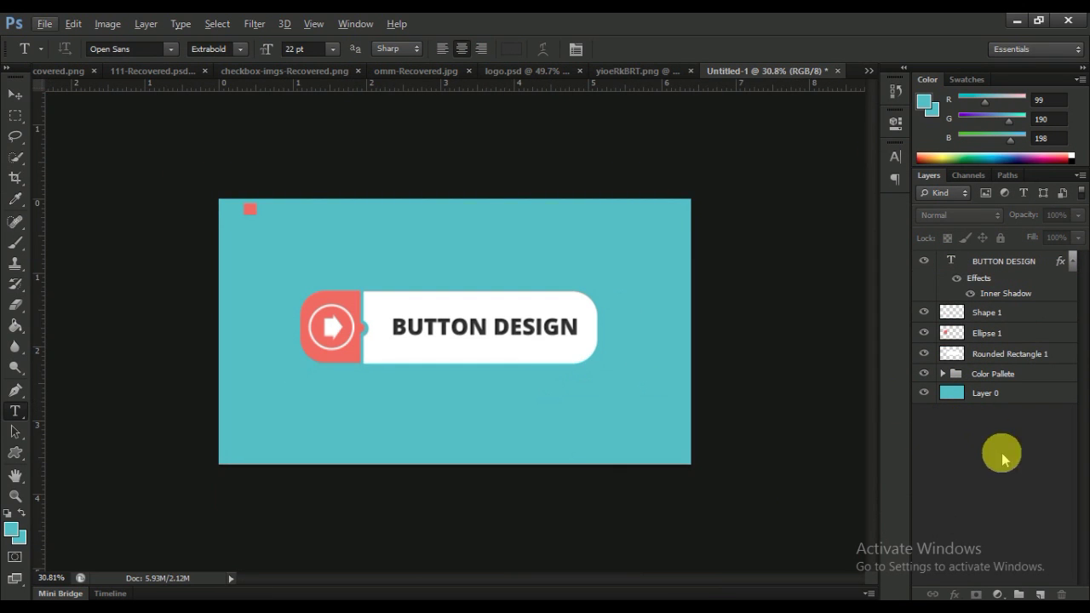
pyautogui.click(1041, 594)
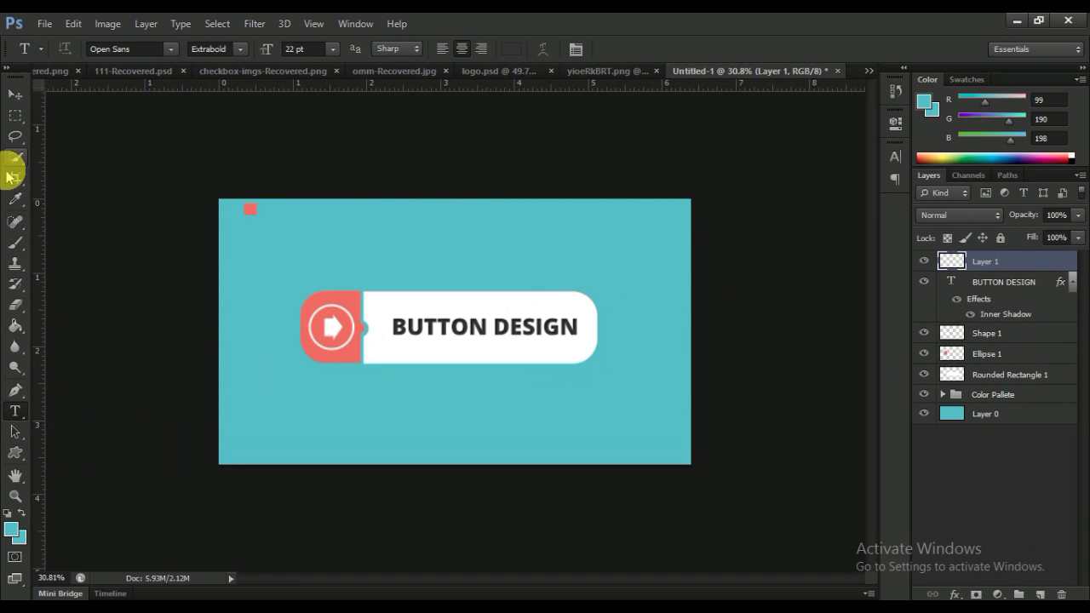
pyautogui.click(18, 394)
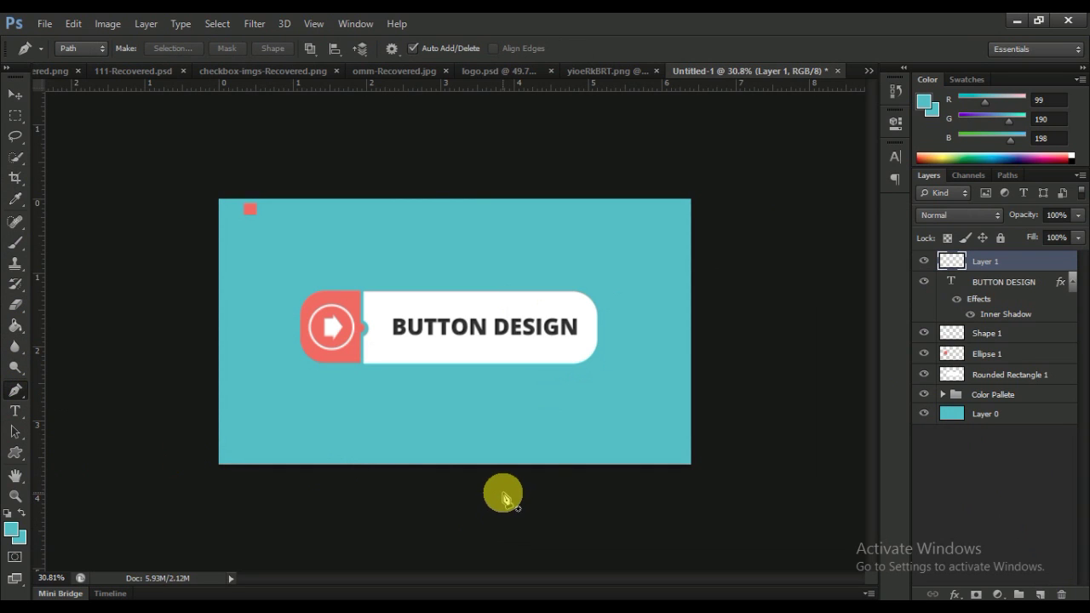
pyautogui.scroll(3, 300, 372)
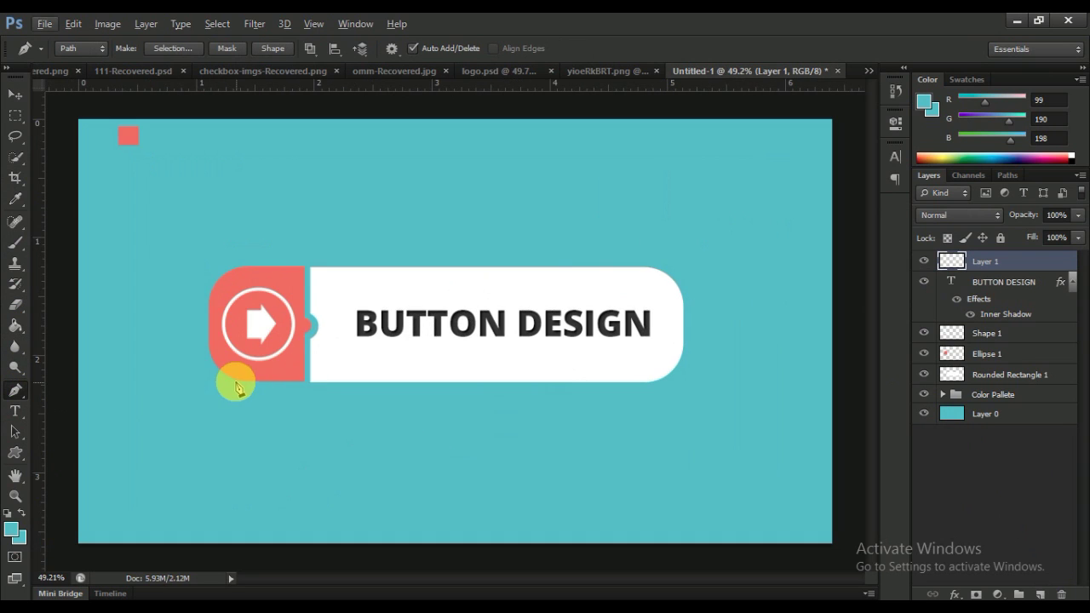
pyautogui.scroll(5, 208, 382)
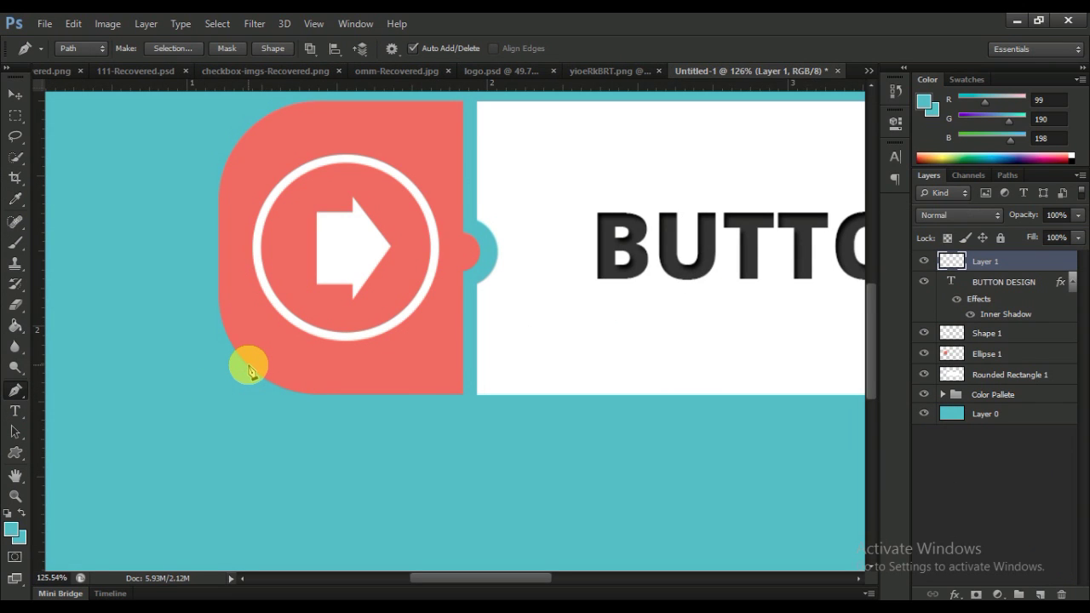
pyautogui.click(314, 215)
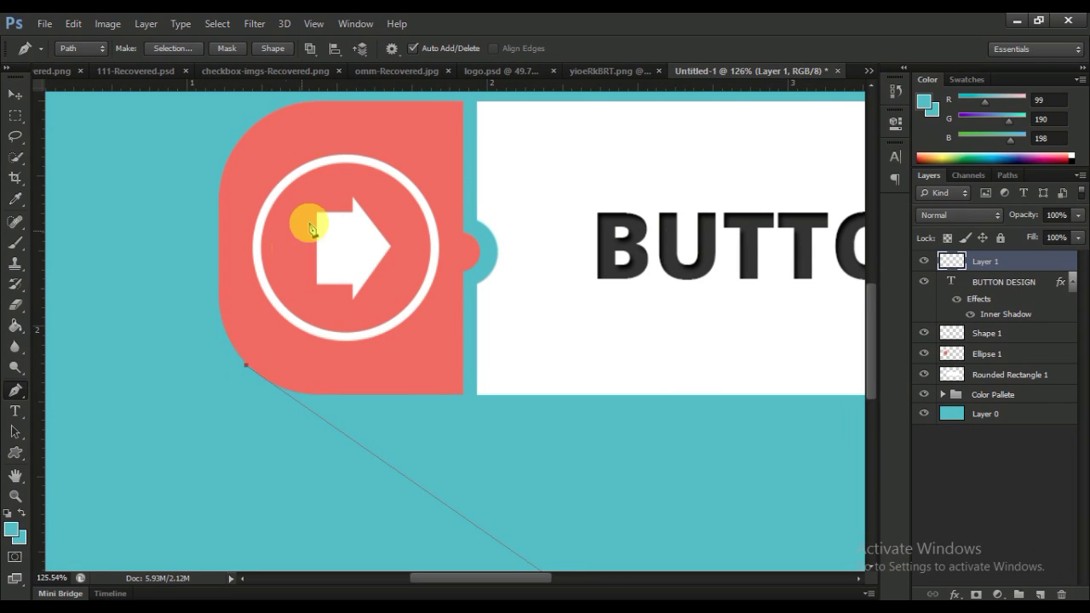
pyautogui.scroll(4, 454, 120)
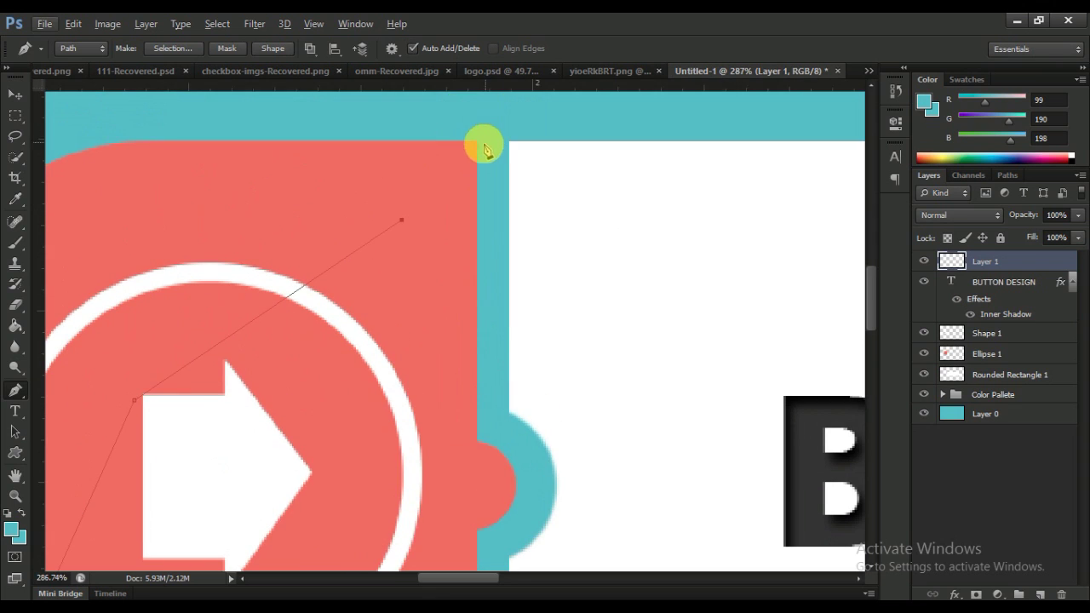
pyautogui.click(477, 142)
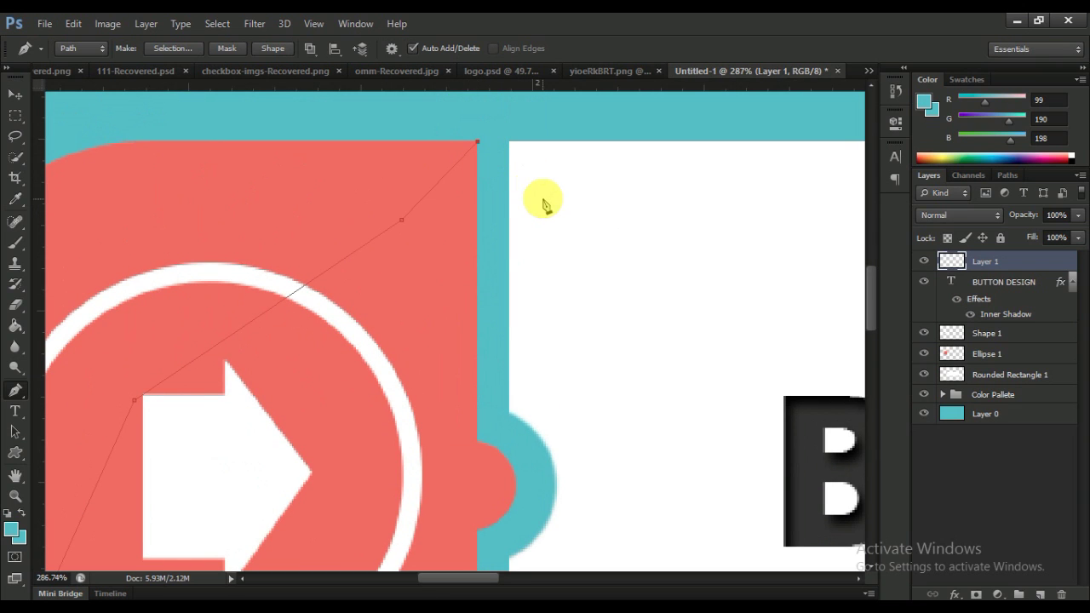
# Continue the pen path across the white section above the text towards its upper-right rounded corner.
pyautogui.scroll(-5, 547, 211)
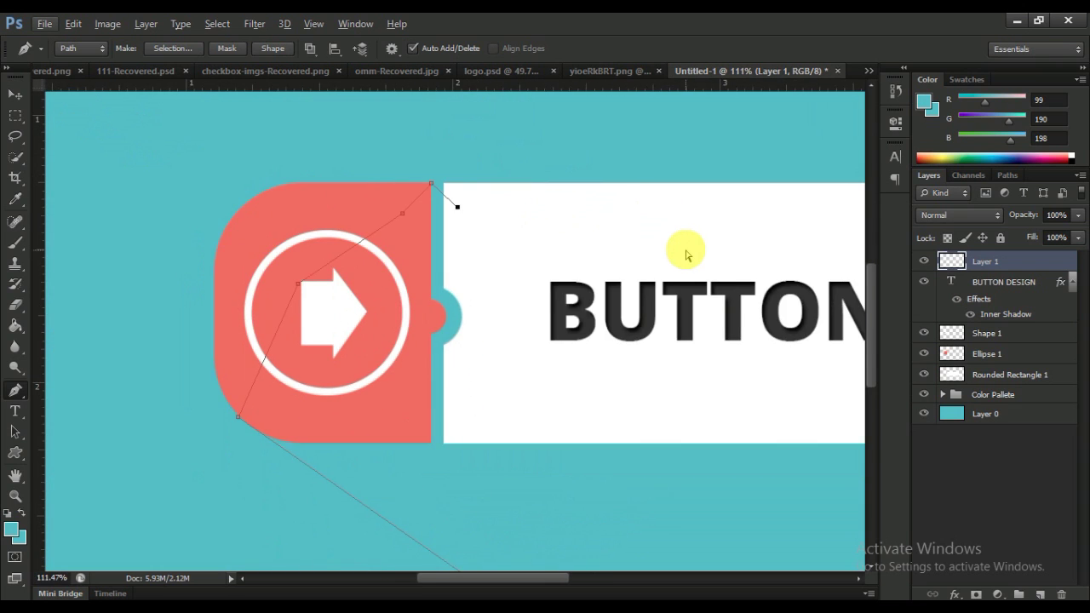
pyautogui.hscroll(3, 688, 256)
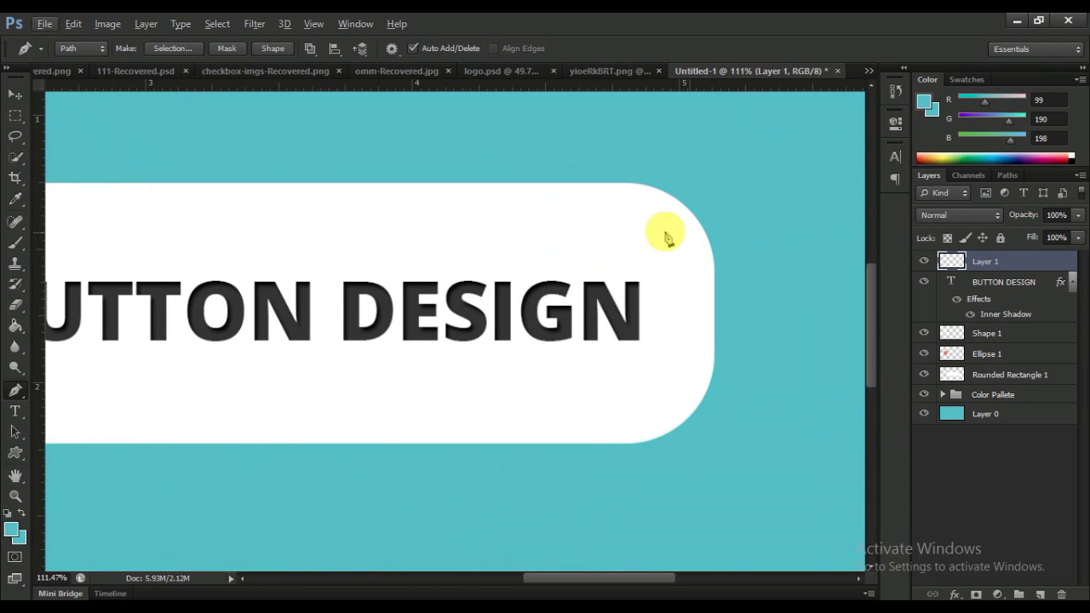
pyautogui.click(596, 232)
pyautogui.click(634, 220)
pyautogui.scroll(5, 690, 215)
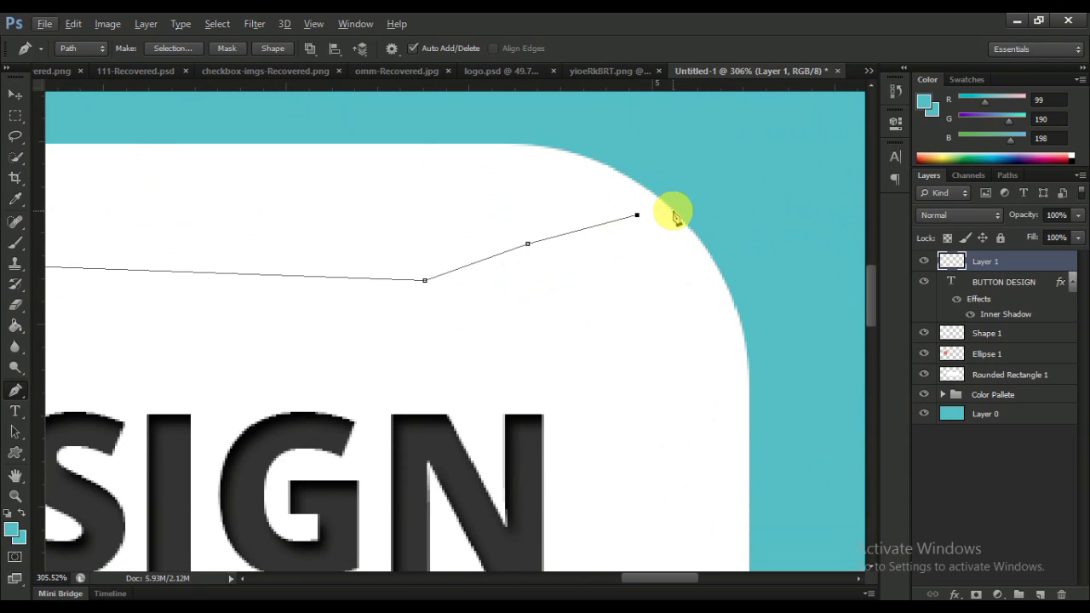
# Close the pen path around the outside of the canvas's lower-right corner and convert it to a new anti-aliased selection with 0 px feather.
pyautogui.scroll(-10, 677, 213)
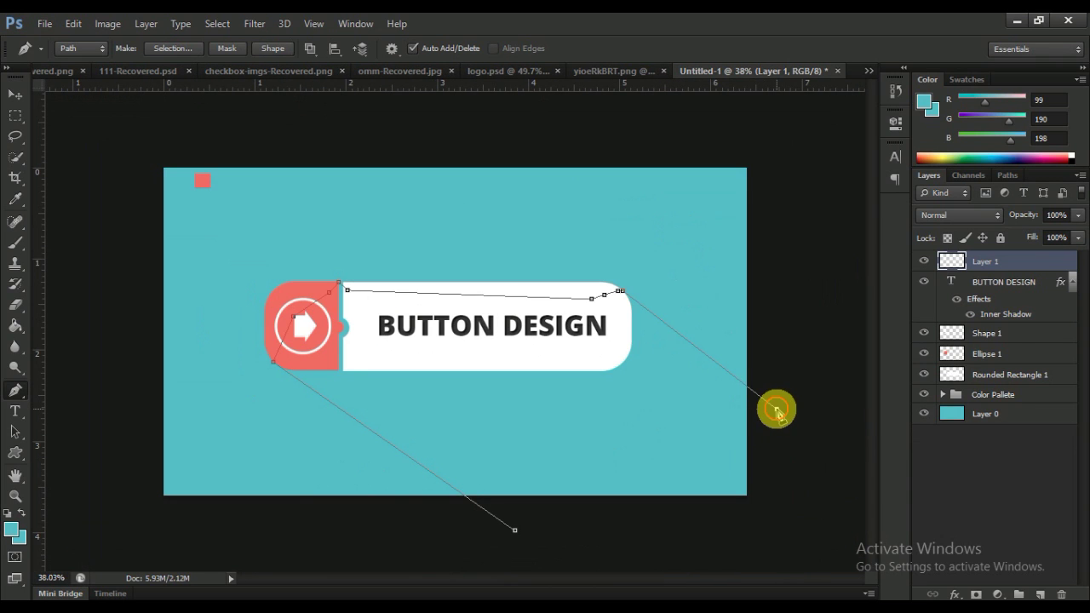
pyautogui.click(773, 491)
pyautogui.click(764, 527)
pyautogui.moveTo(639, 528); pyautogui.dragTo(603, 530)
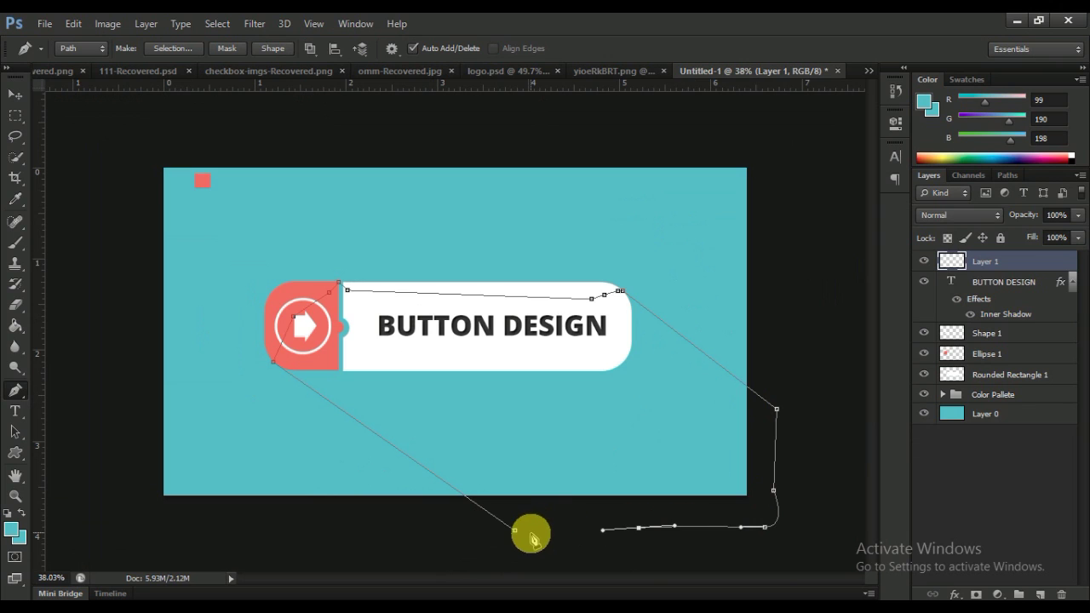
pyautogui.click(518, 535)
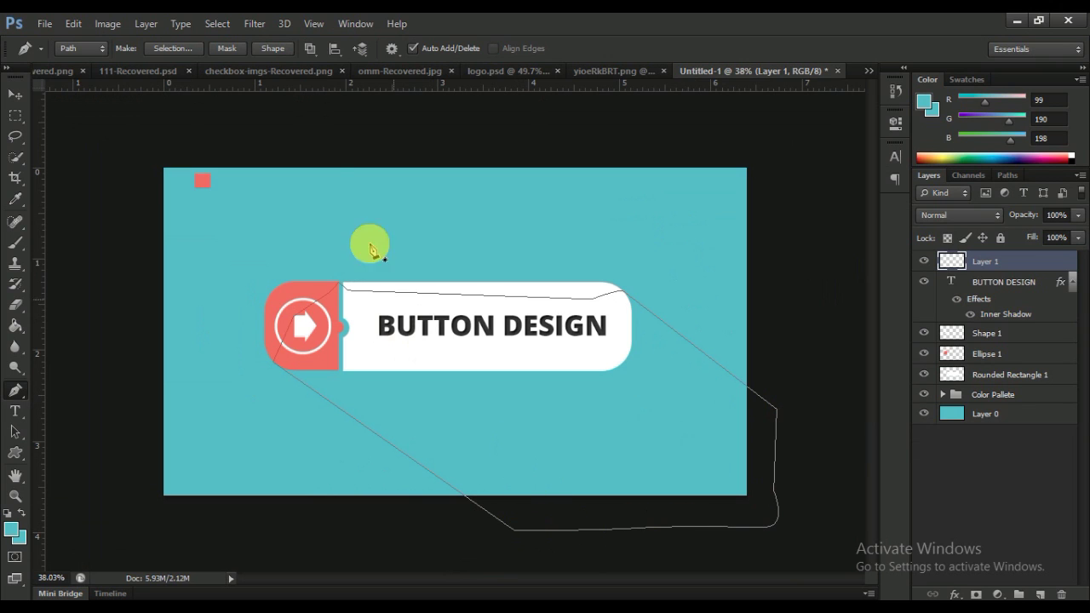
pyautogui.click(173, 48)
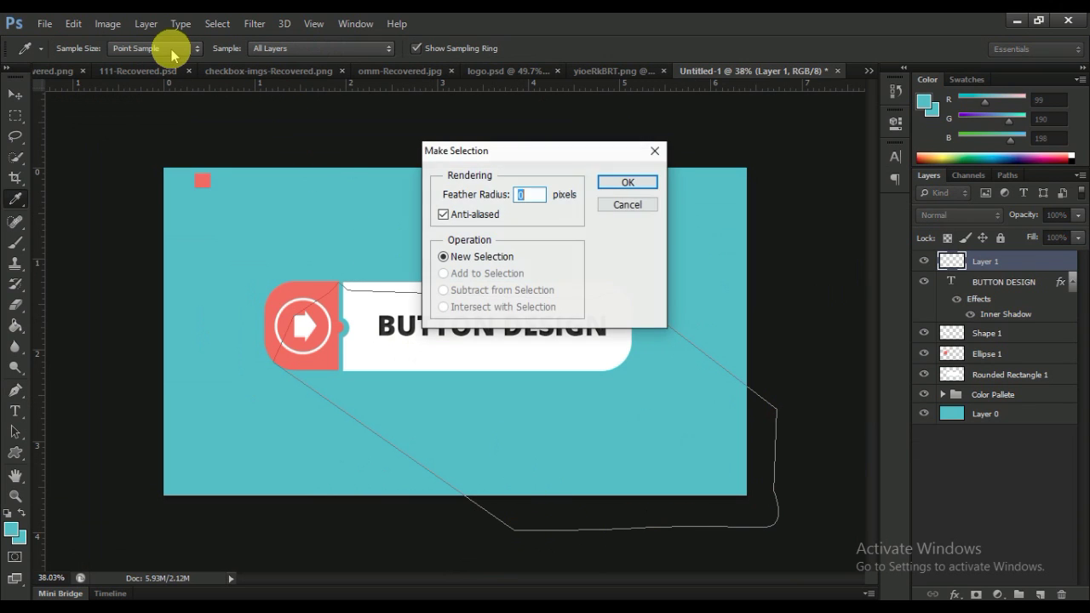
pyautogui.click(621, 184)
# Set the foreground colour to dark grey 474747 and fill the selection with it on the new layer.
pyautogui.click(12, 528)
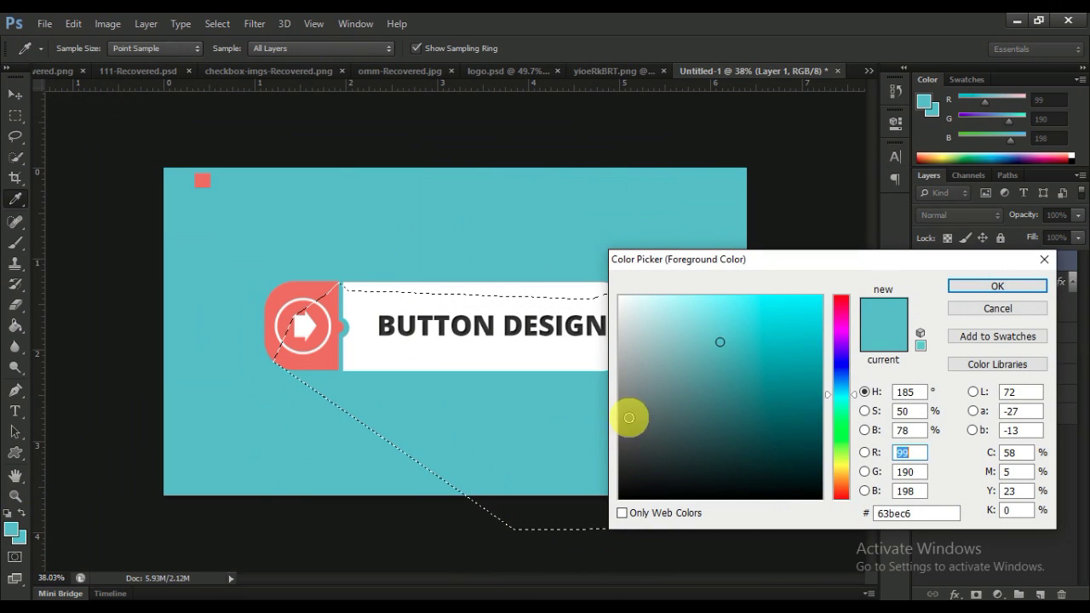
pyautogui.moveTo(629, 418); pyautogui.dragTo(591, 440)
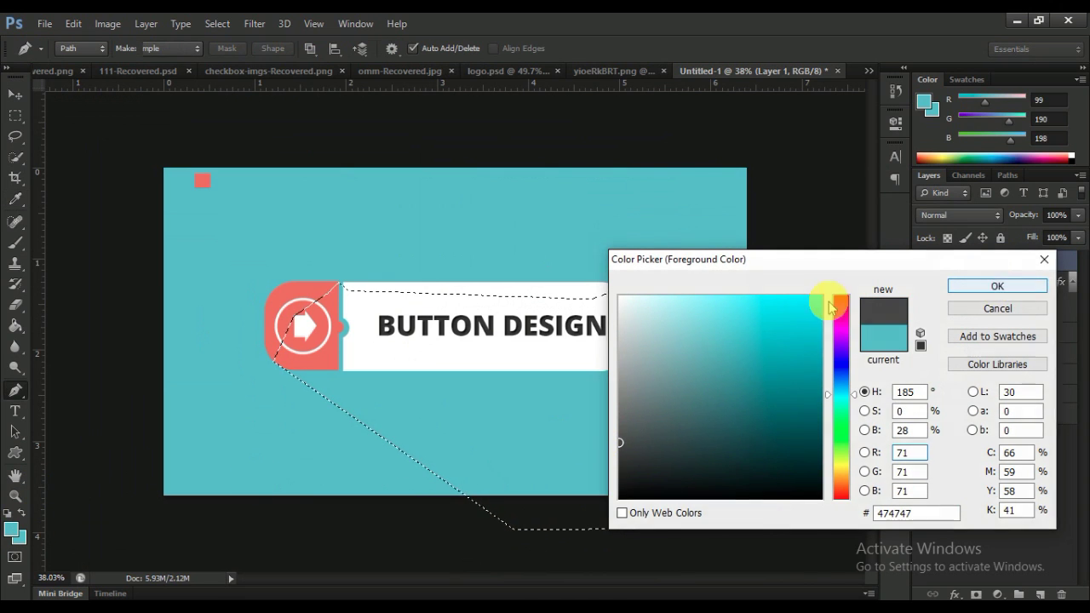
pyautogui.press('Return')
pyautogui.click(14, 327)
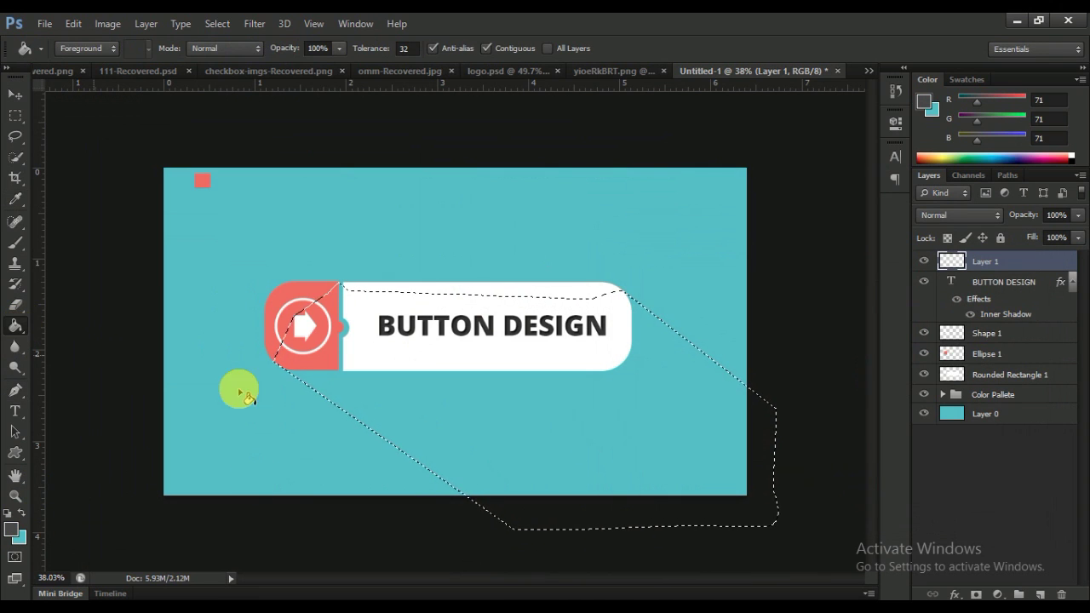
pyautogui.click(586, 418)
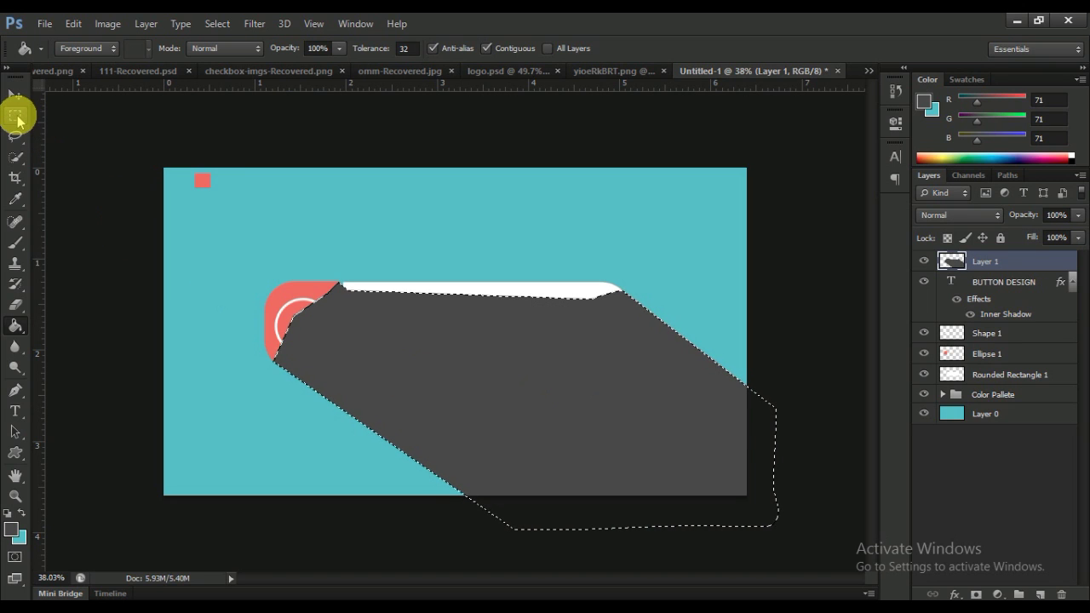
# Clear the selection around the dark grey shadow fill.
pyautogui.click(15, 115)
pyautogui.rightClick(457, 346)
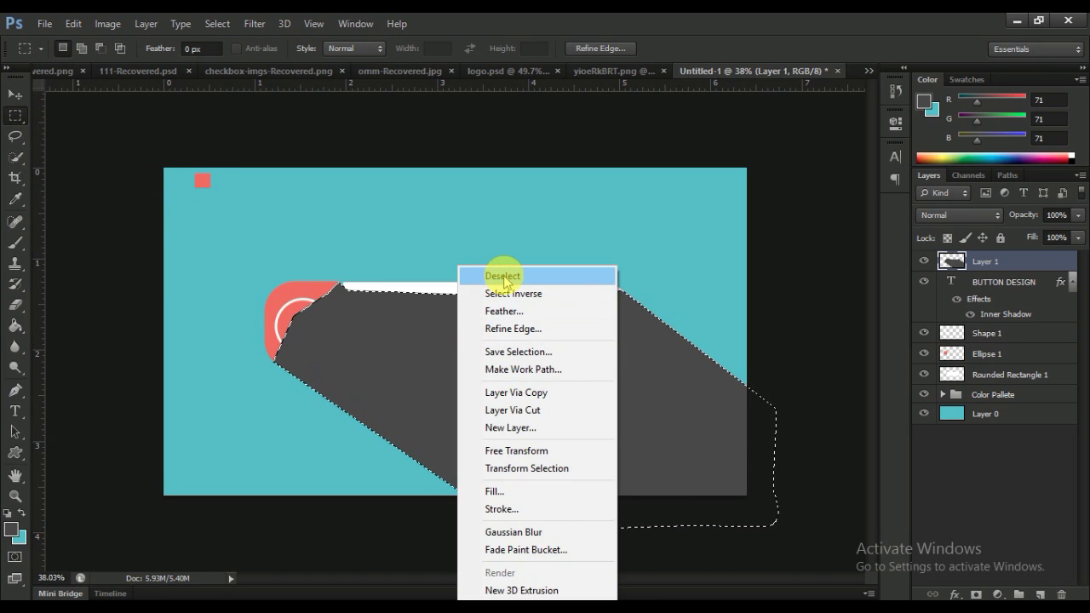
pyautogui.click(499, 271)
# Move the grey shadow layer directly beneath the Rounded Rectangle 1 layer and set its opacity to 30%.
pyautogui.moveTo(985, 261); pyautogui.dragTo(1003, 377)
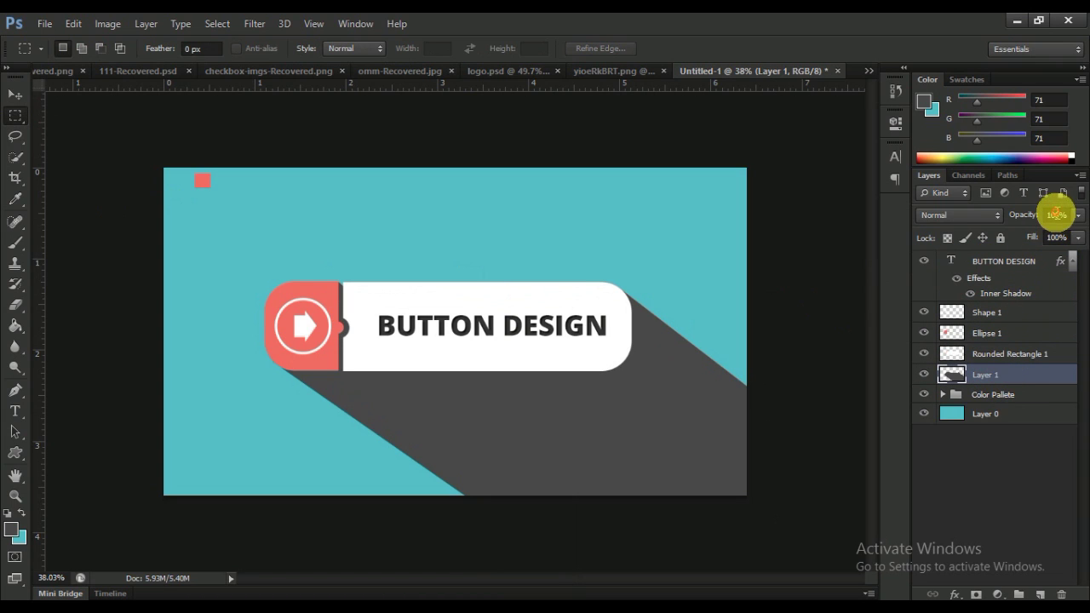
pyautogui.write('30')
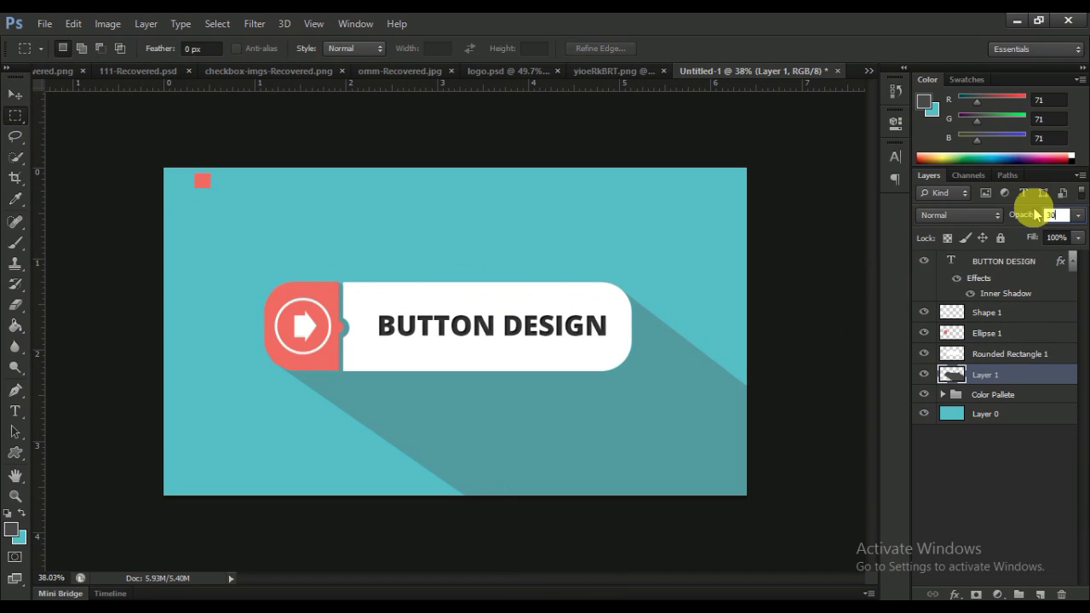
pyautogui.click(1004, 442)
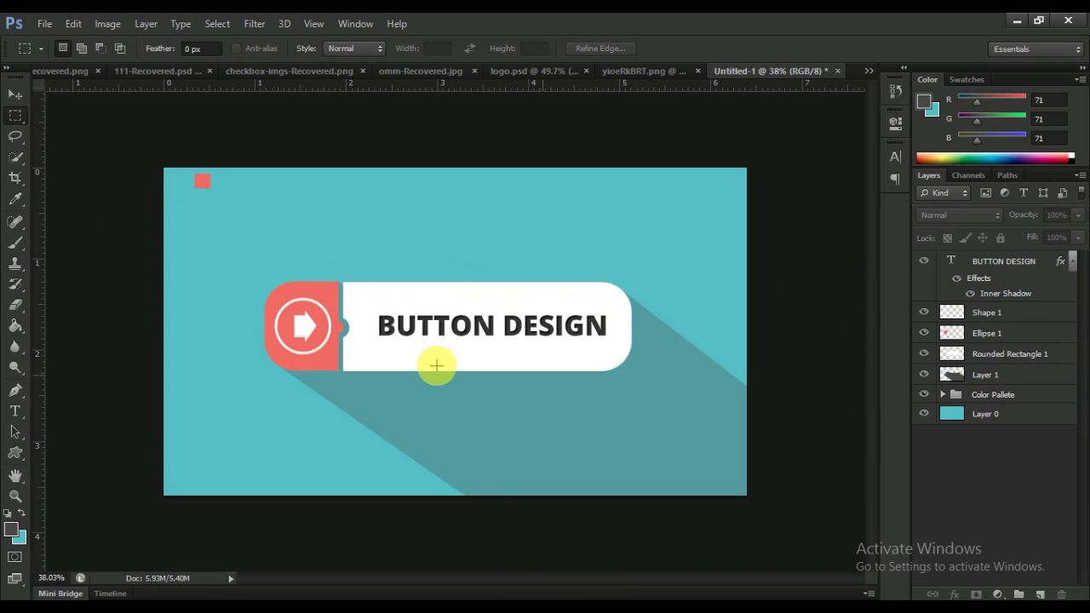
# Crop the canvas to a wide rectangle around the button, keeping part of the shadow and excluding the small coral swatch.
pyautogui.click(15, 177)
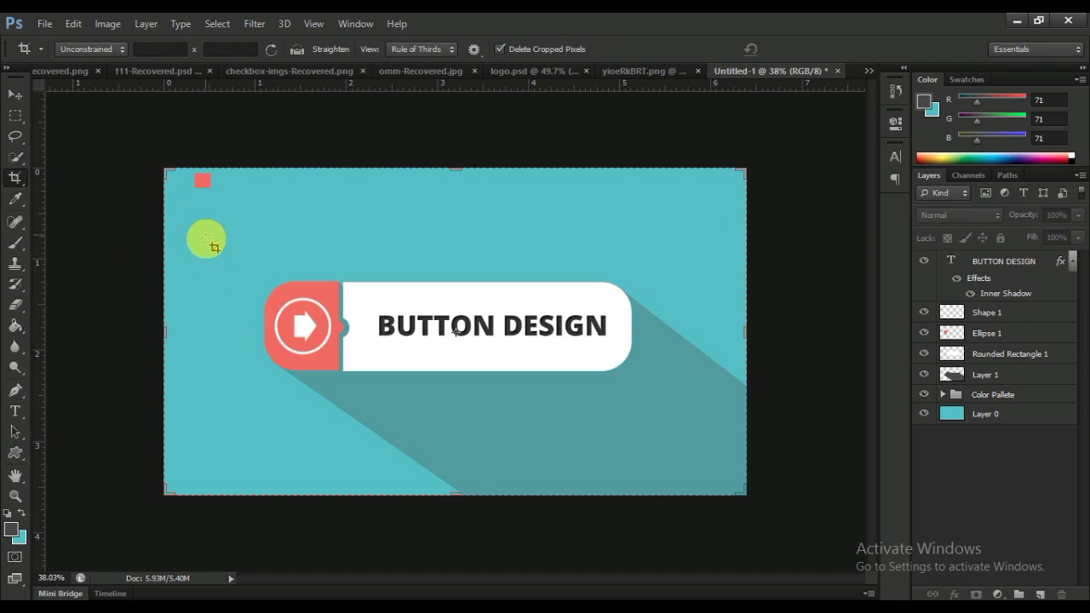
pyautogui.moveTo(219, 257); pyautogui.dragTo(734, 430)
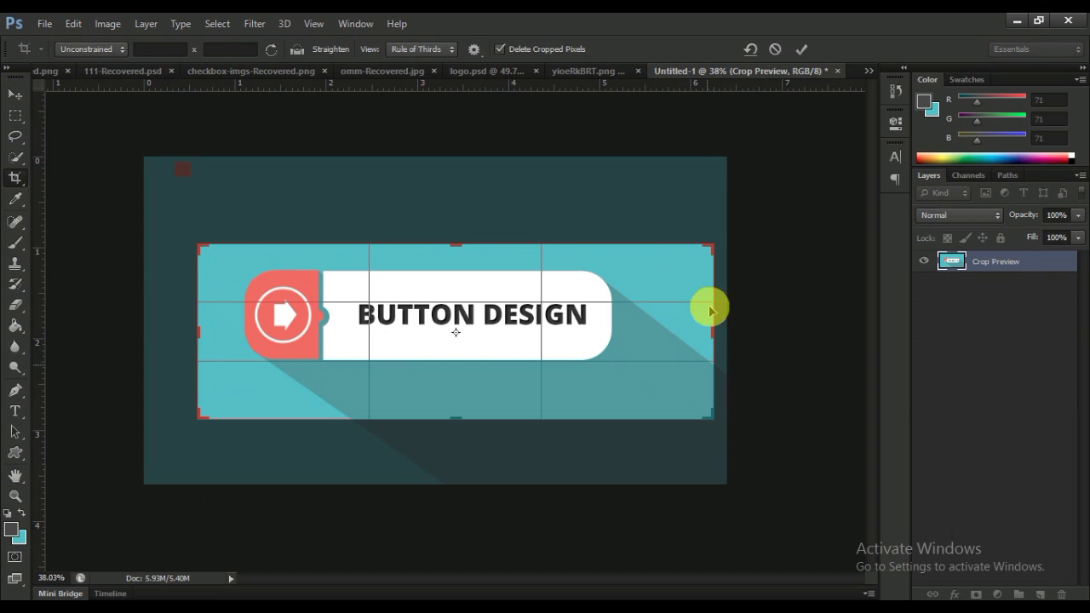
pyautogui.click(801, 51)
# Examine the cropped button design enlarged in full-screen mode with the interface hidden.
pyautogui.scroll(2, 598, 300)
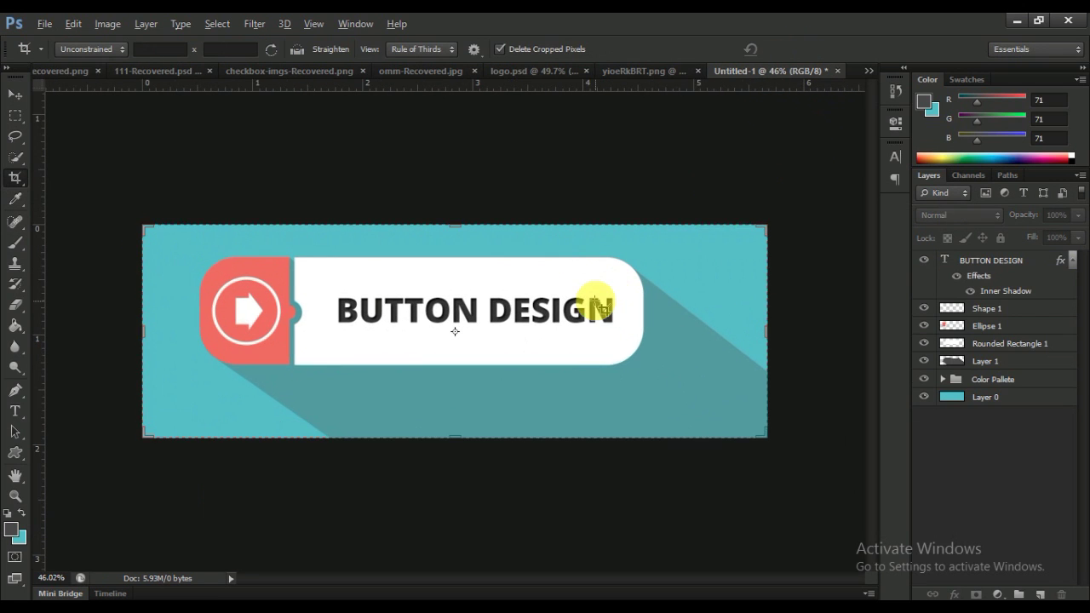
pyautogui.scroll(1, 600, 307)
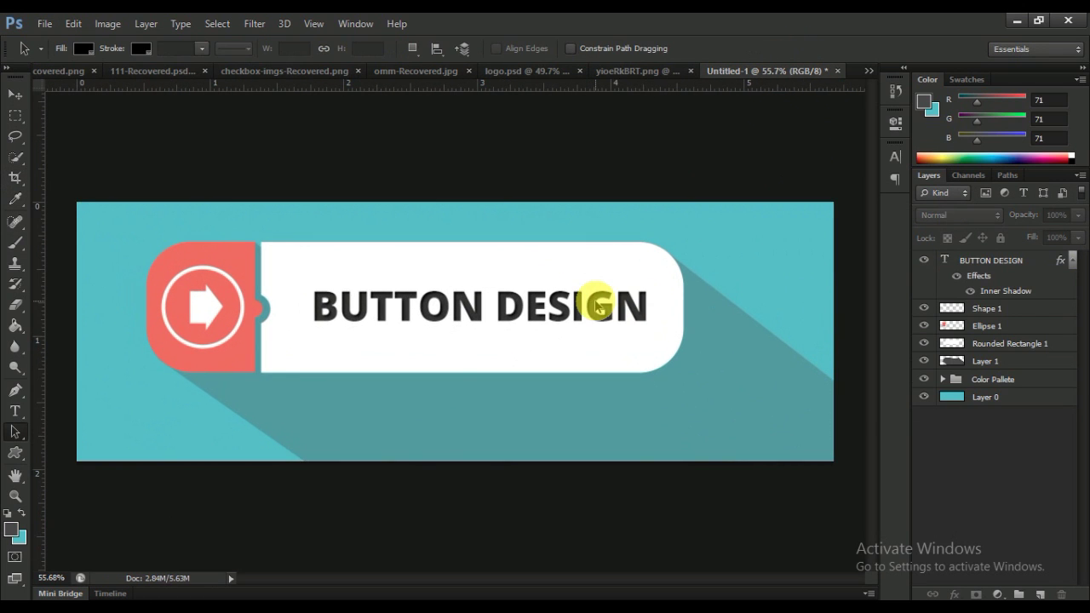
pyautogui.scroll(1, 598, 305)
pyautogui.press('f')
pyautogui.press('f')
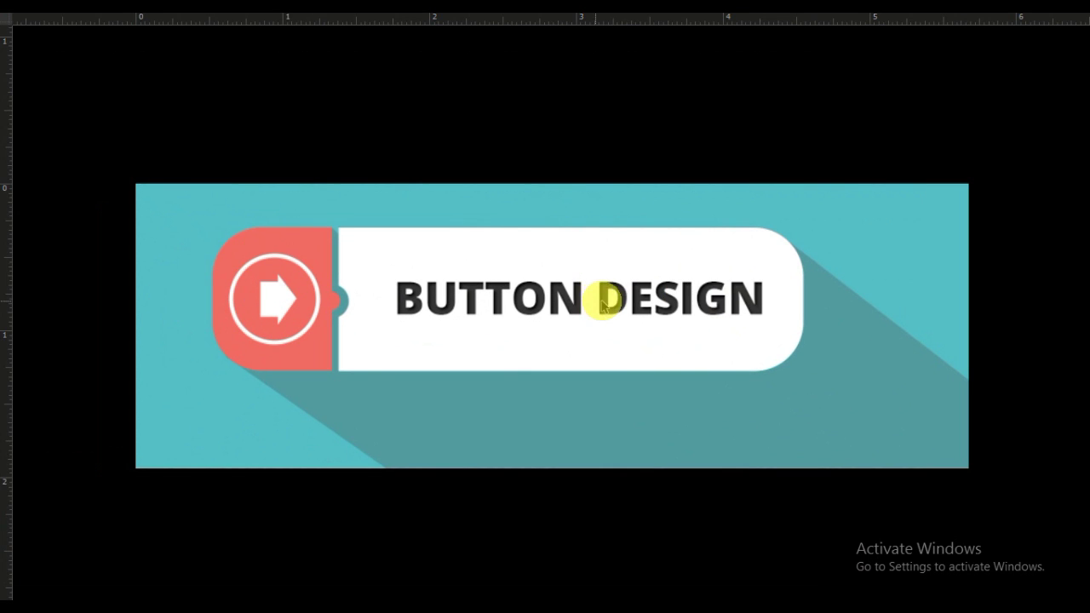
pyautogui.scroll(3, 583, 297)
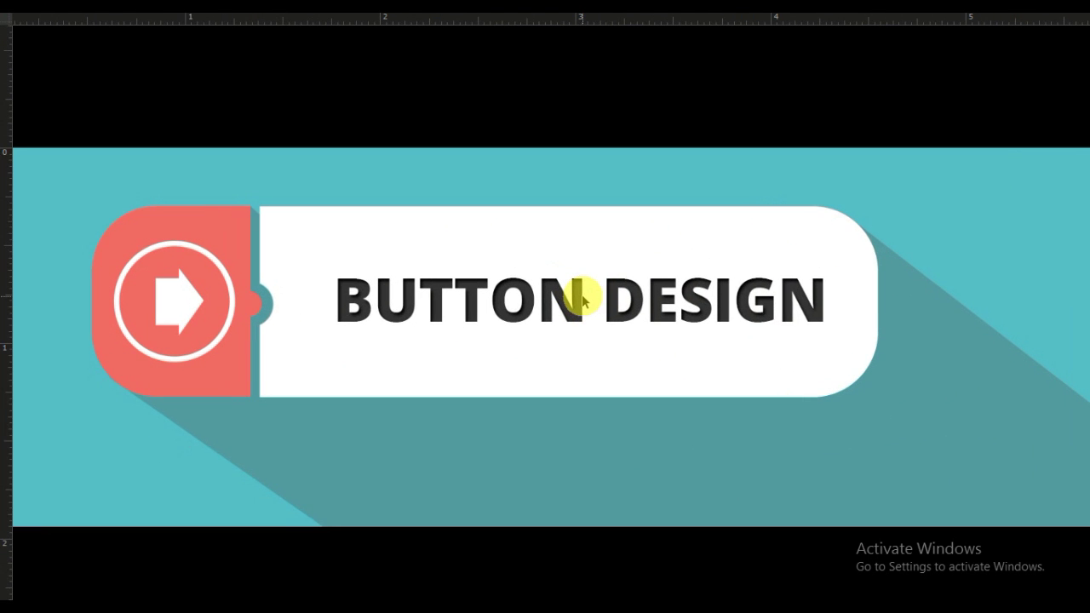